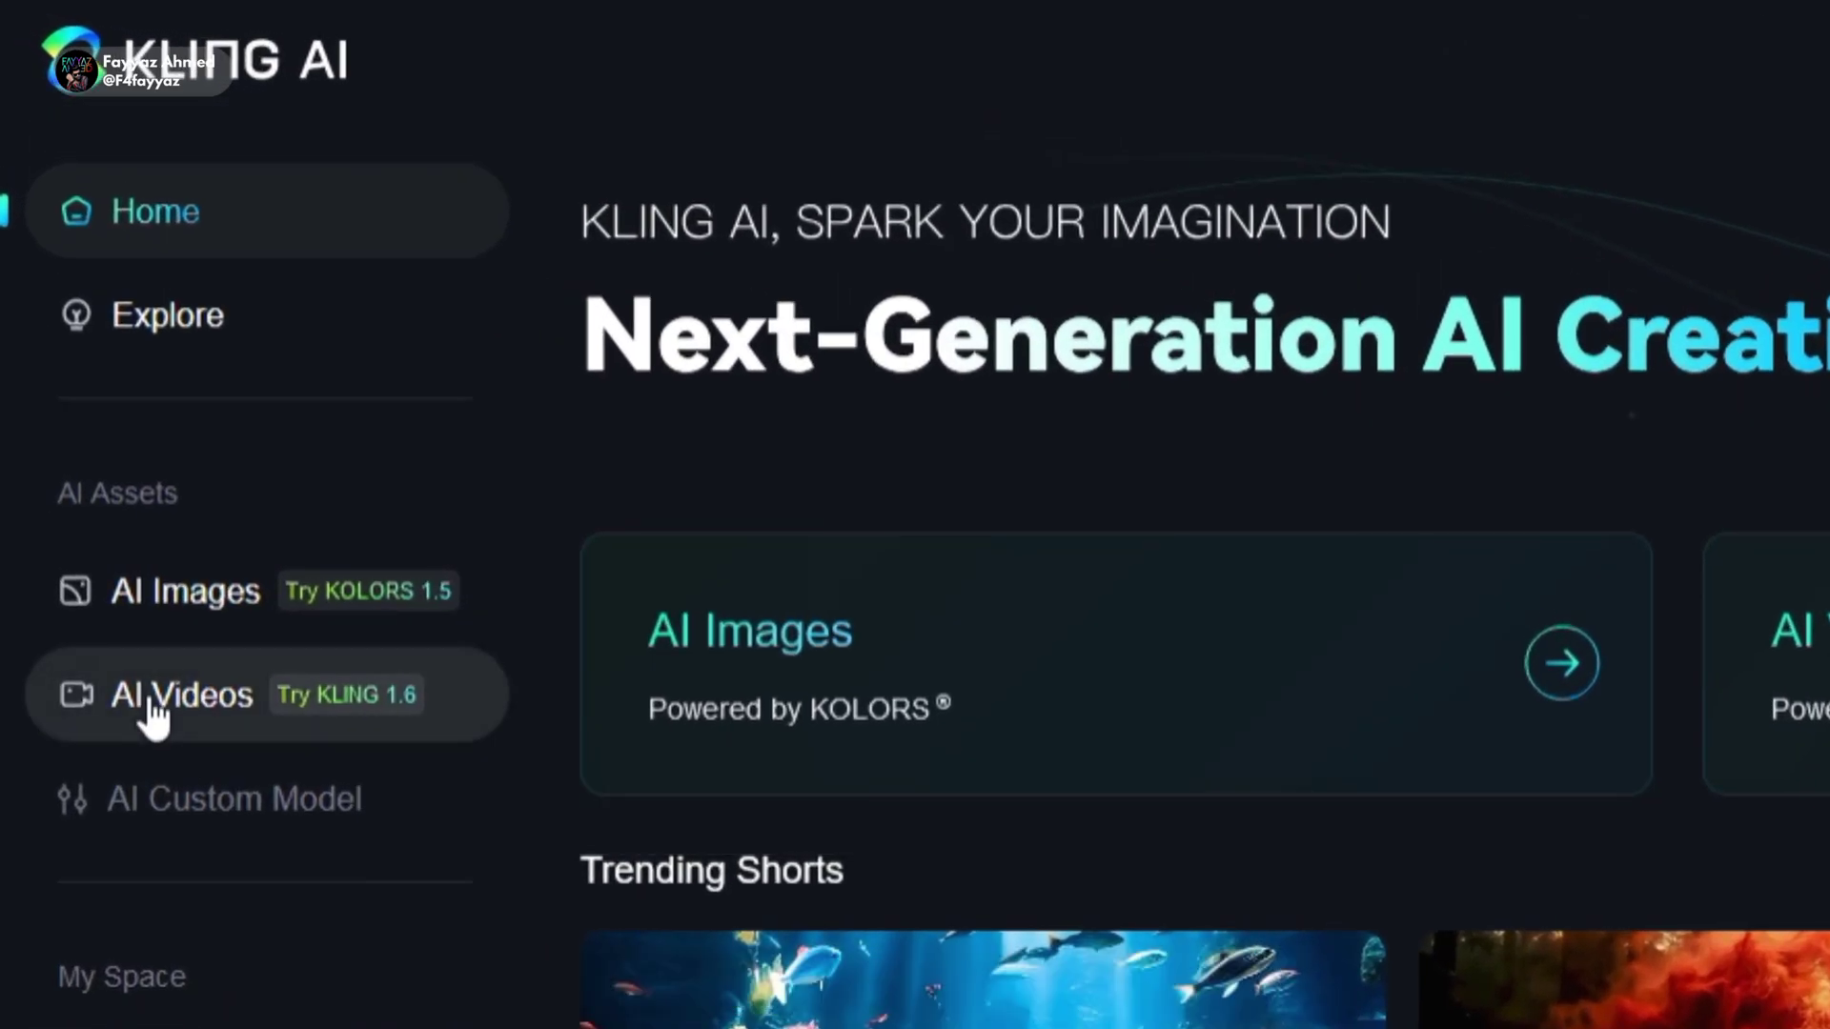
Open AI Videos in Image to Video mode and upload the flaming-figure photo as the start frame.
click(152, 713)
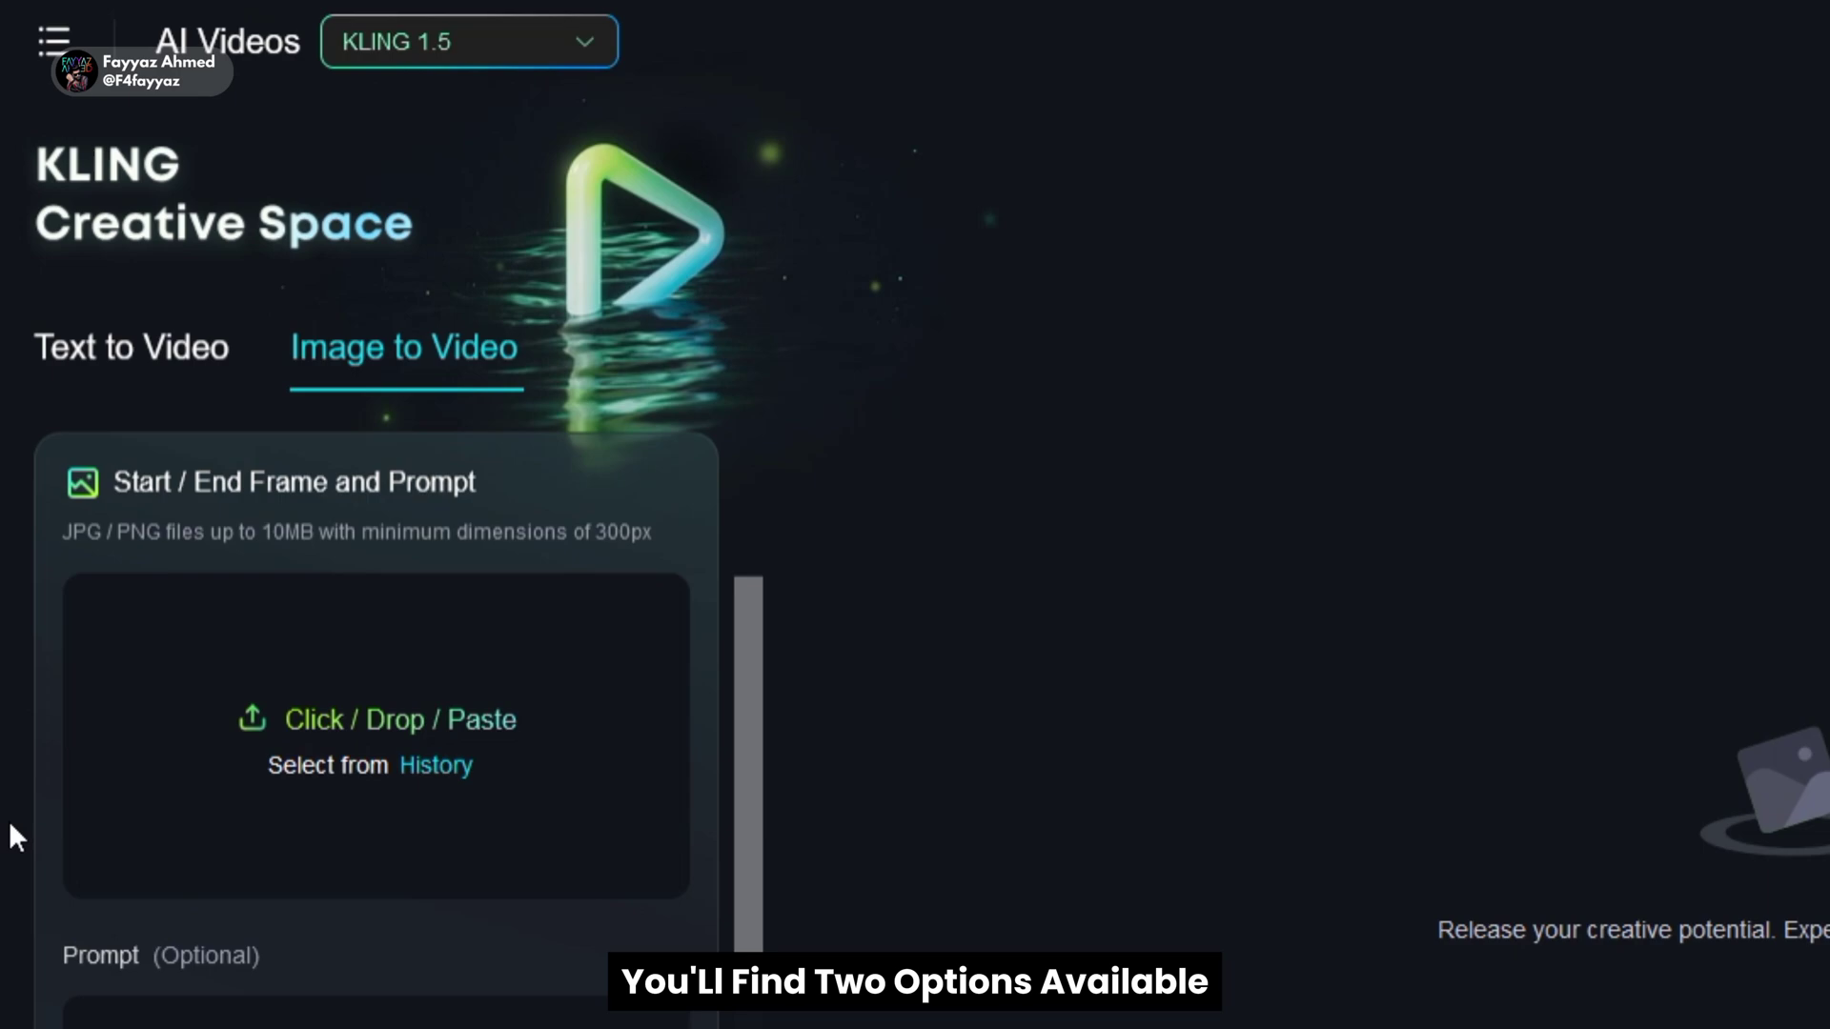
click(76, 359)
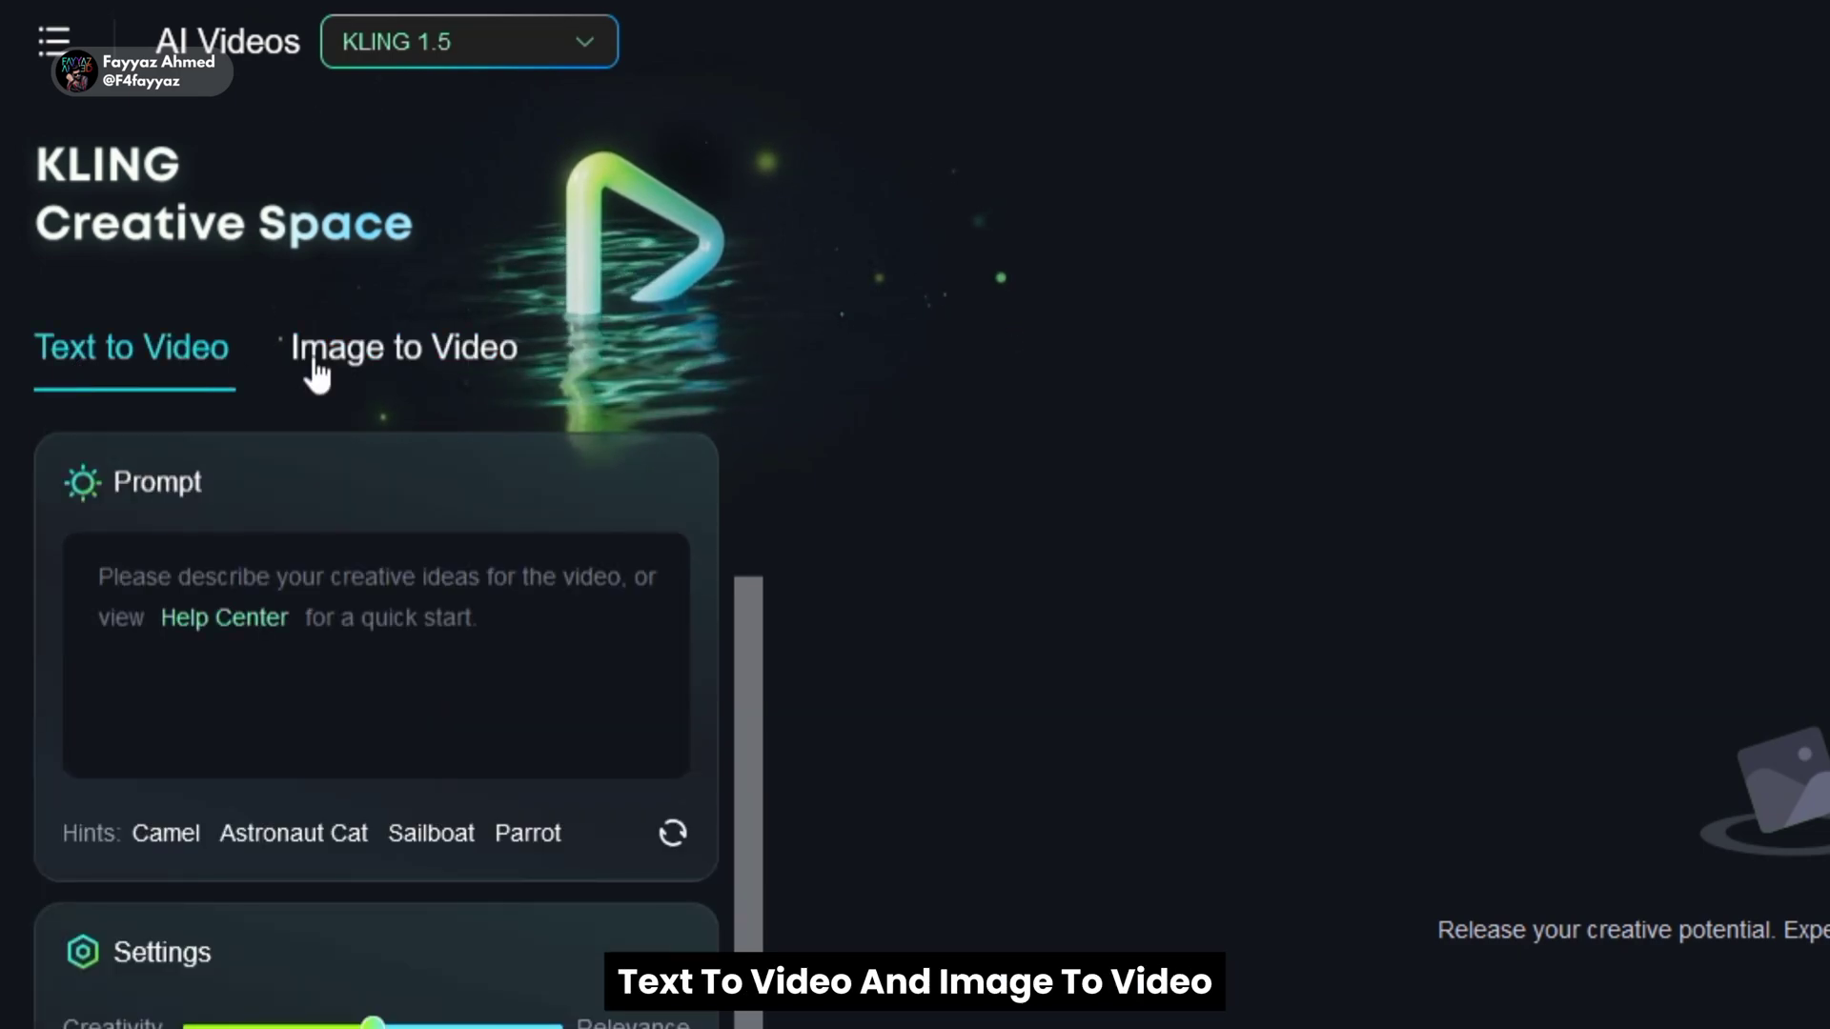
click(290, 360)
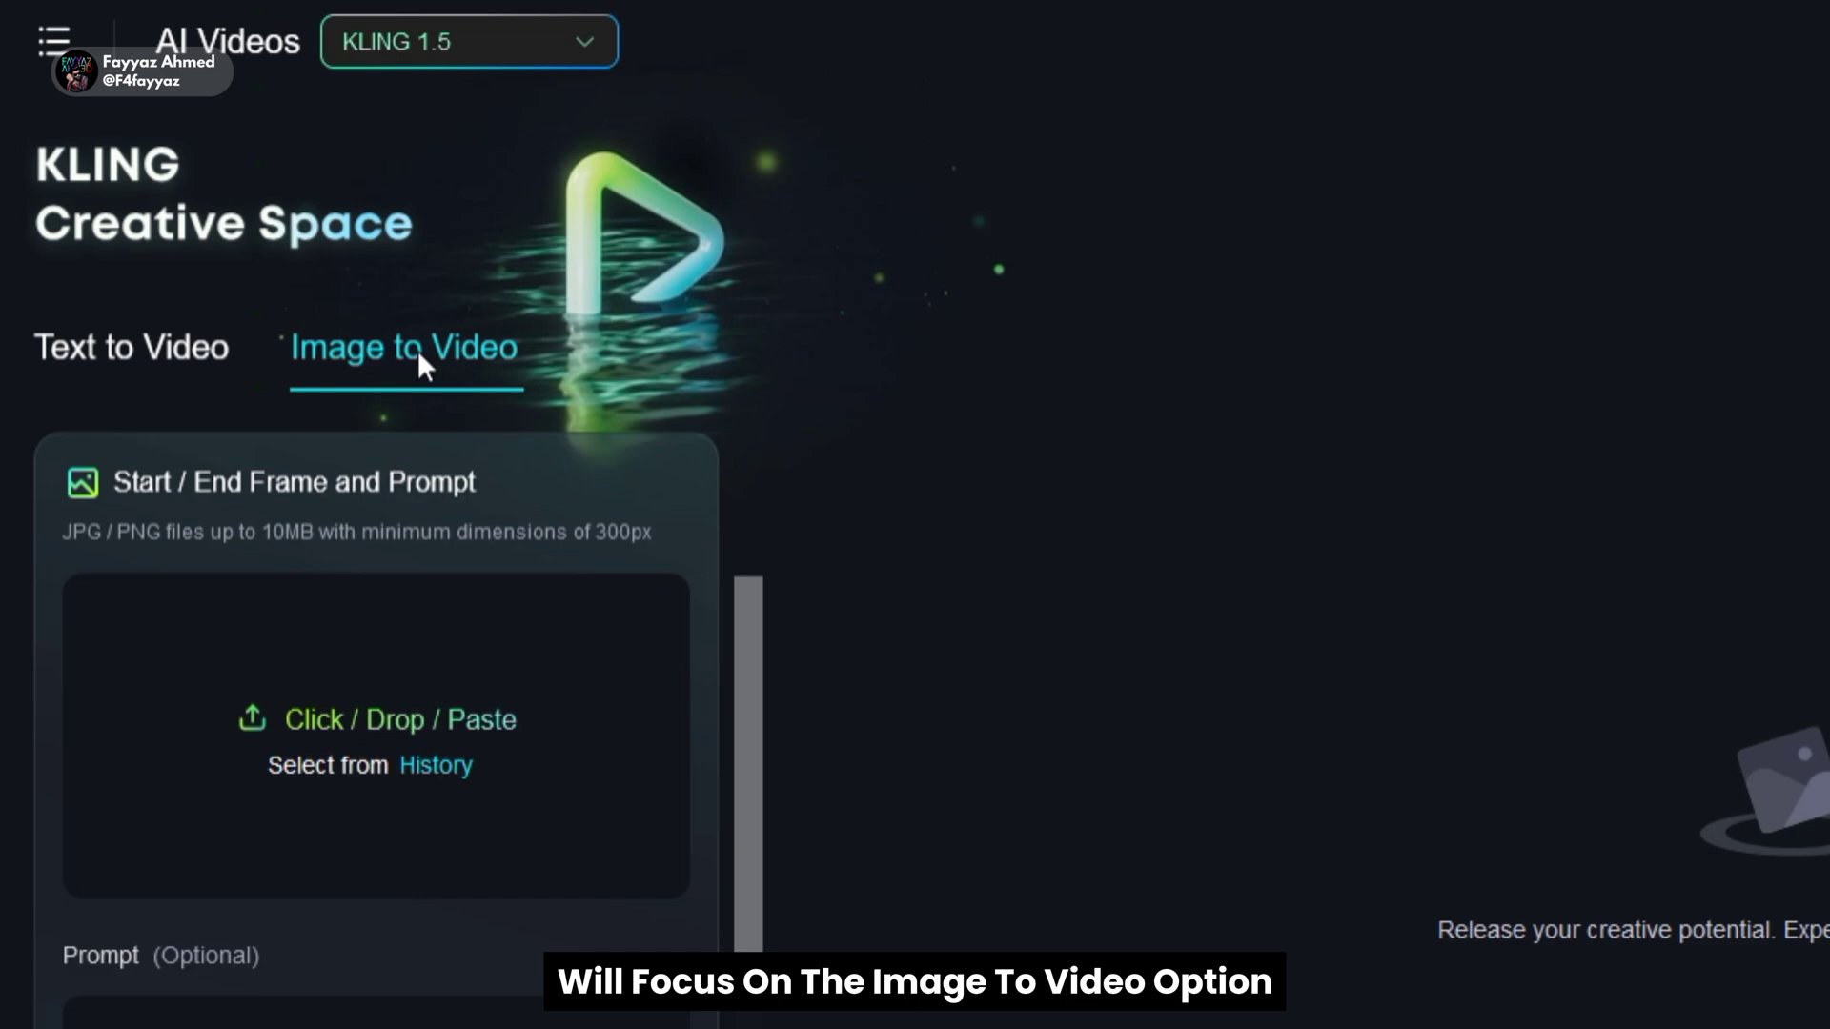
click(319, 723)
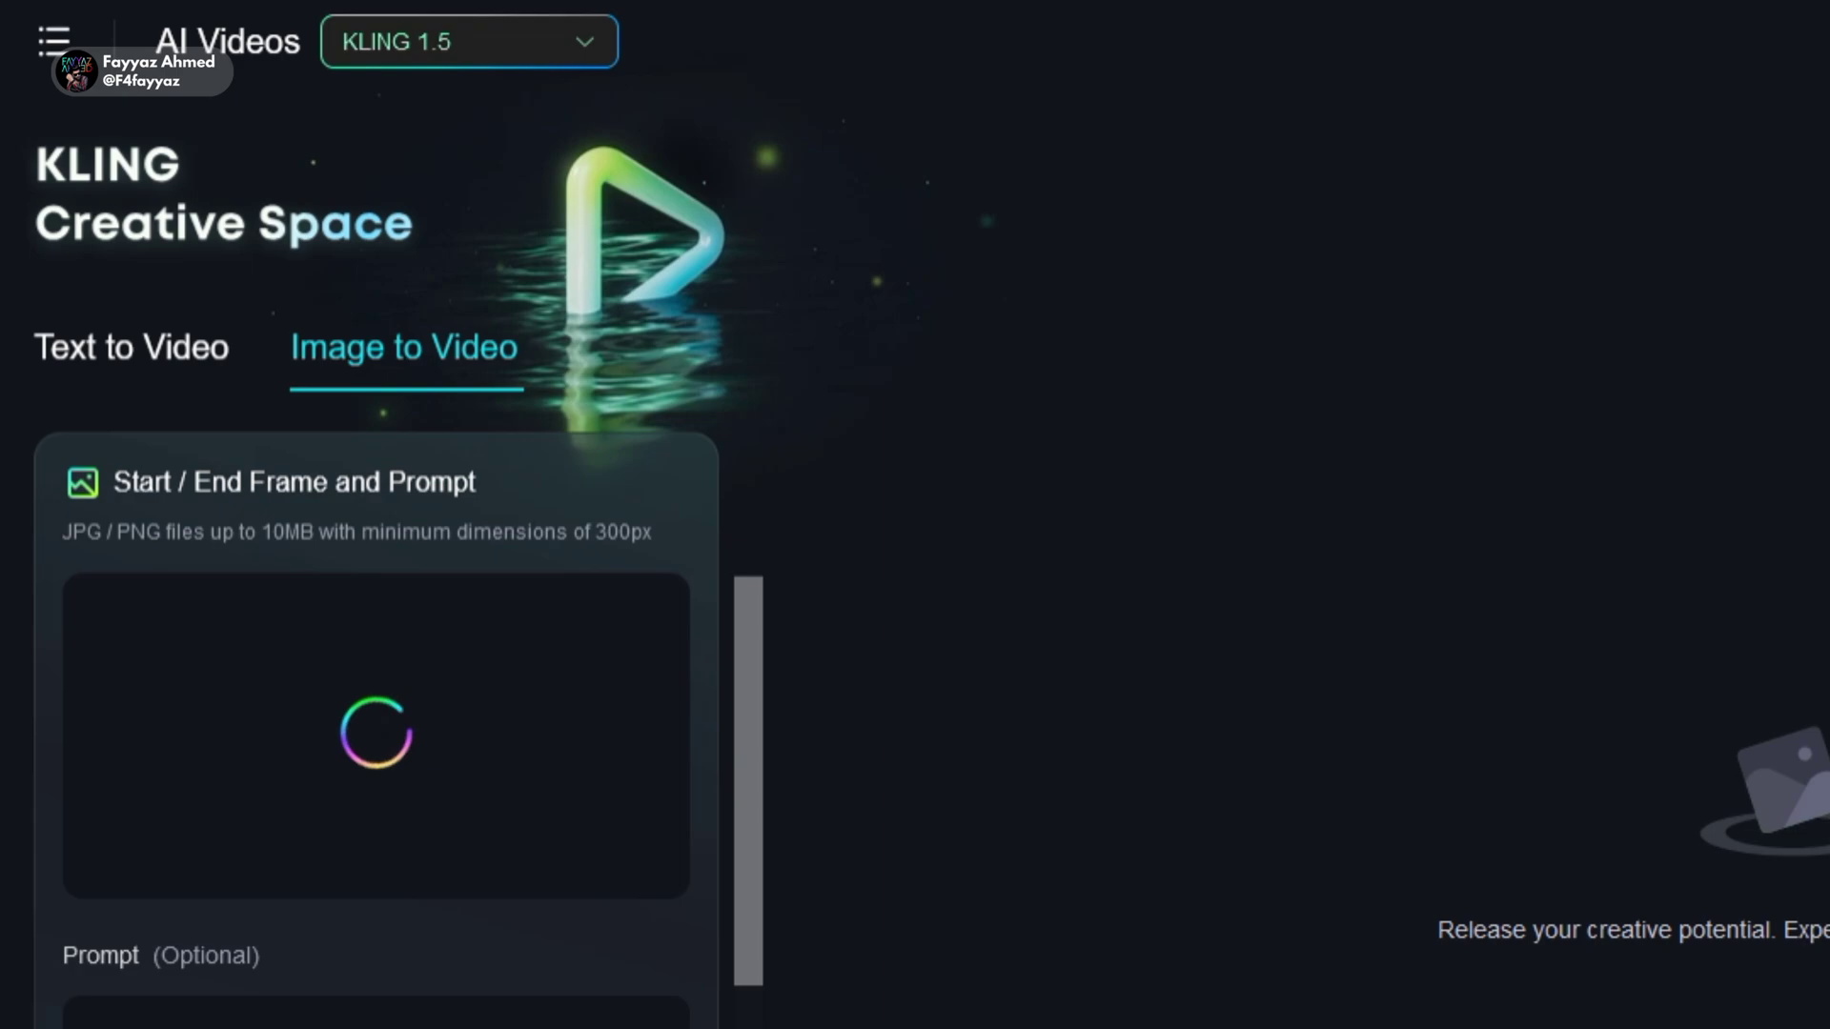
scroll(839, 398, down, 8)
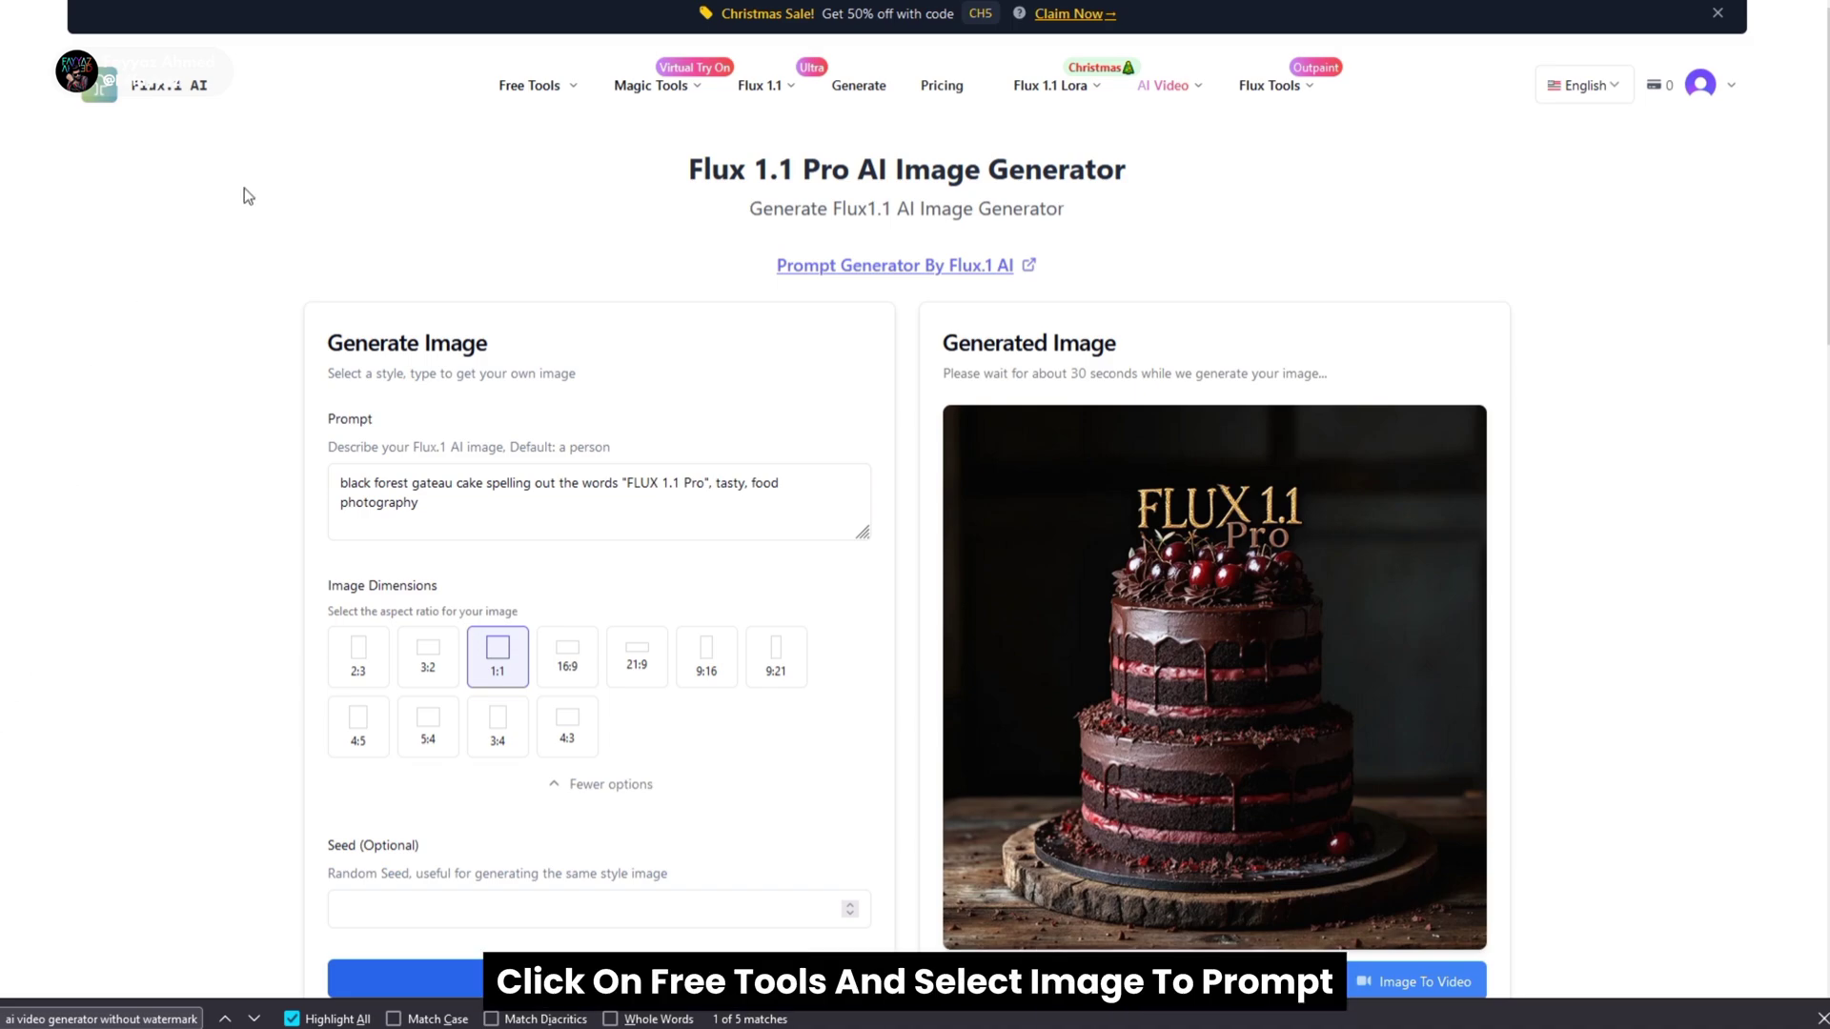
Generate a text description of the flaming-figure photo with Flux's free Image To Prompt tool.
click(515, 93)
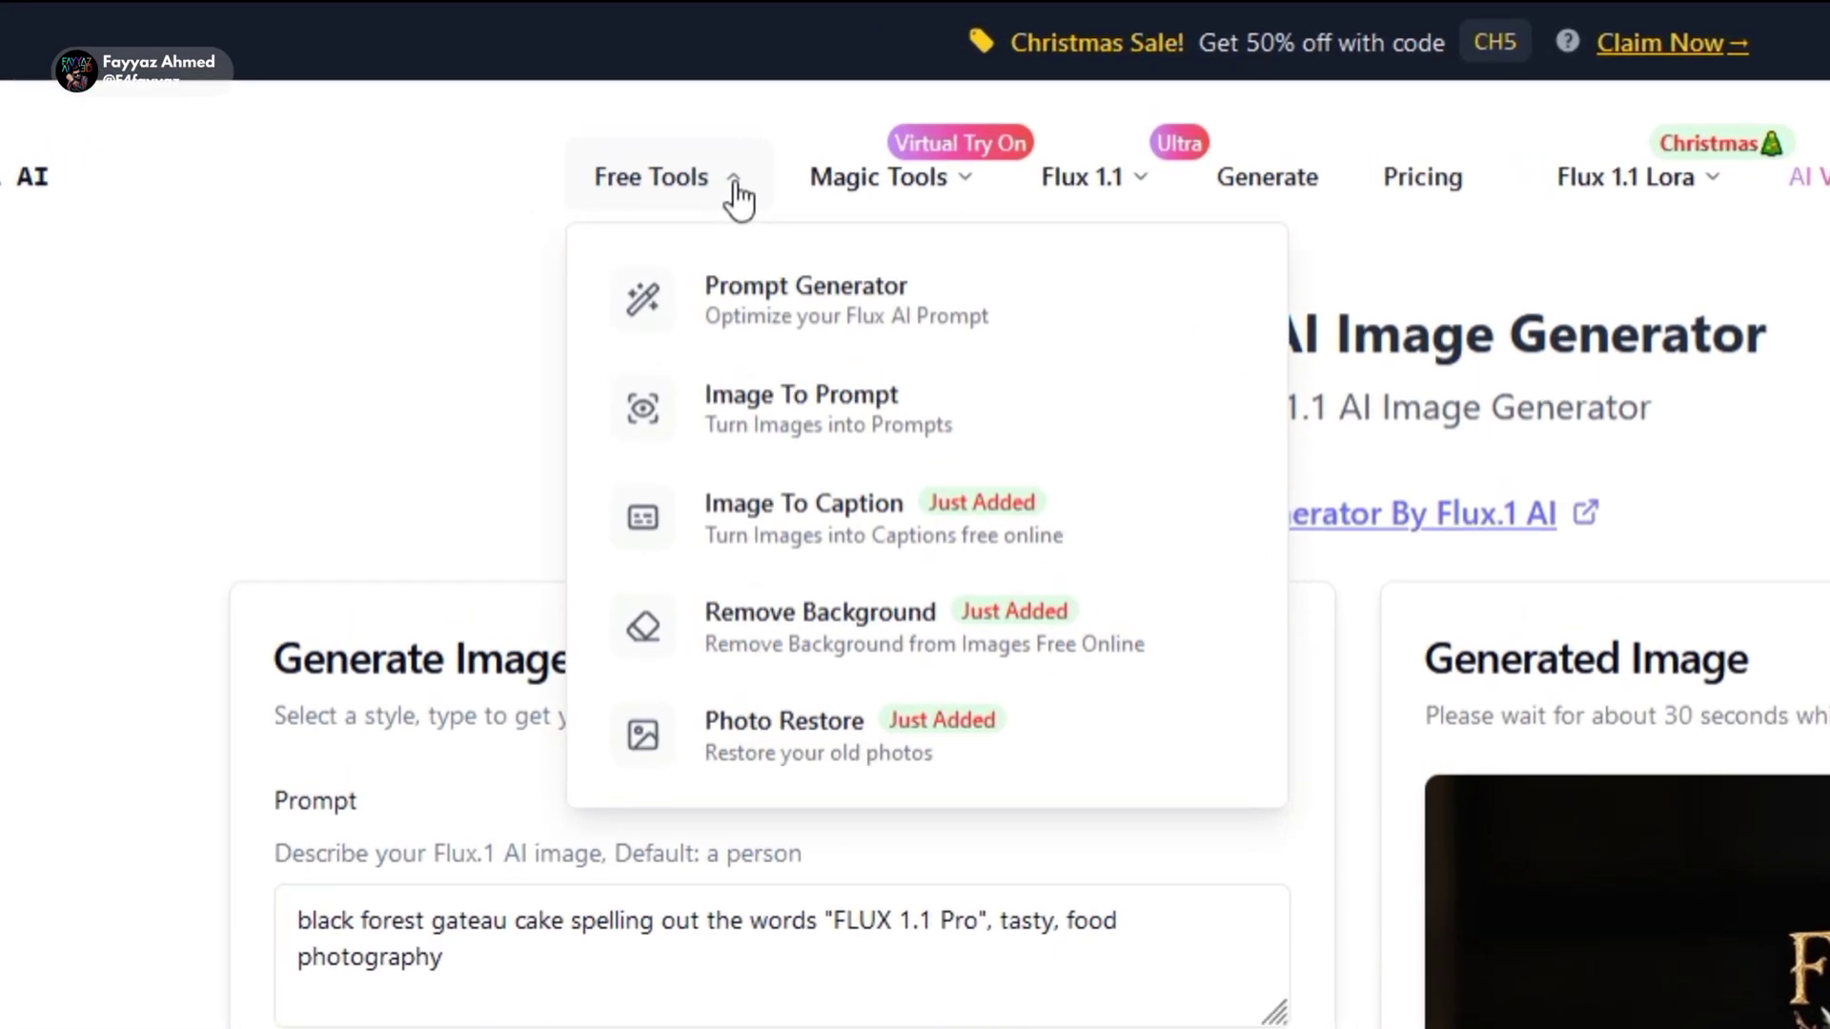
click(768, 411)
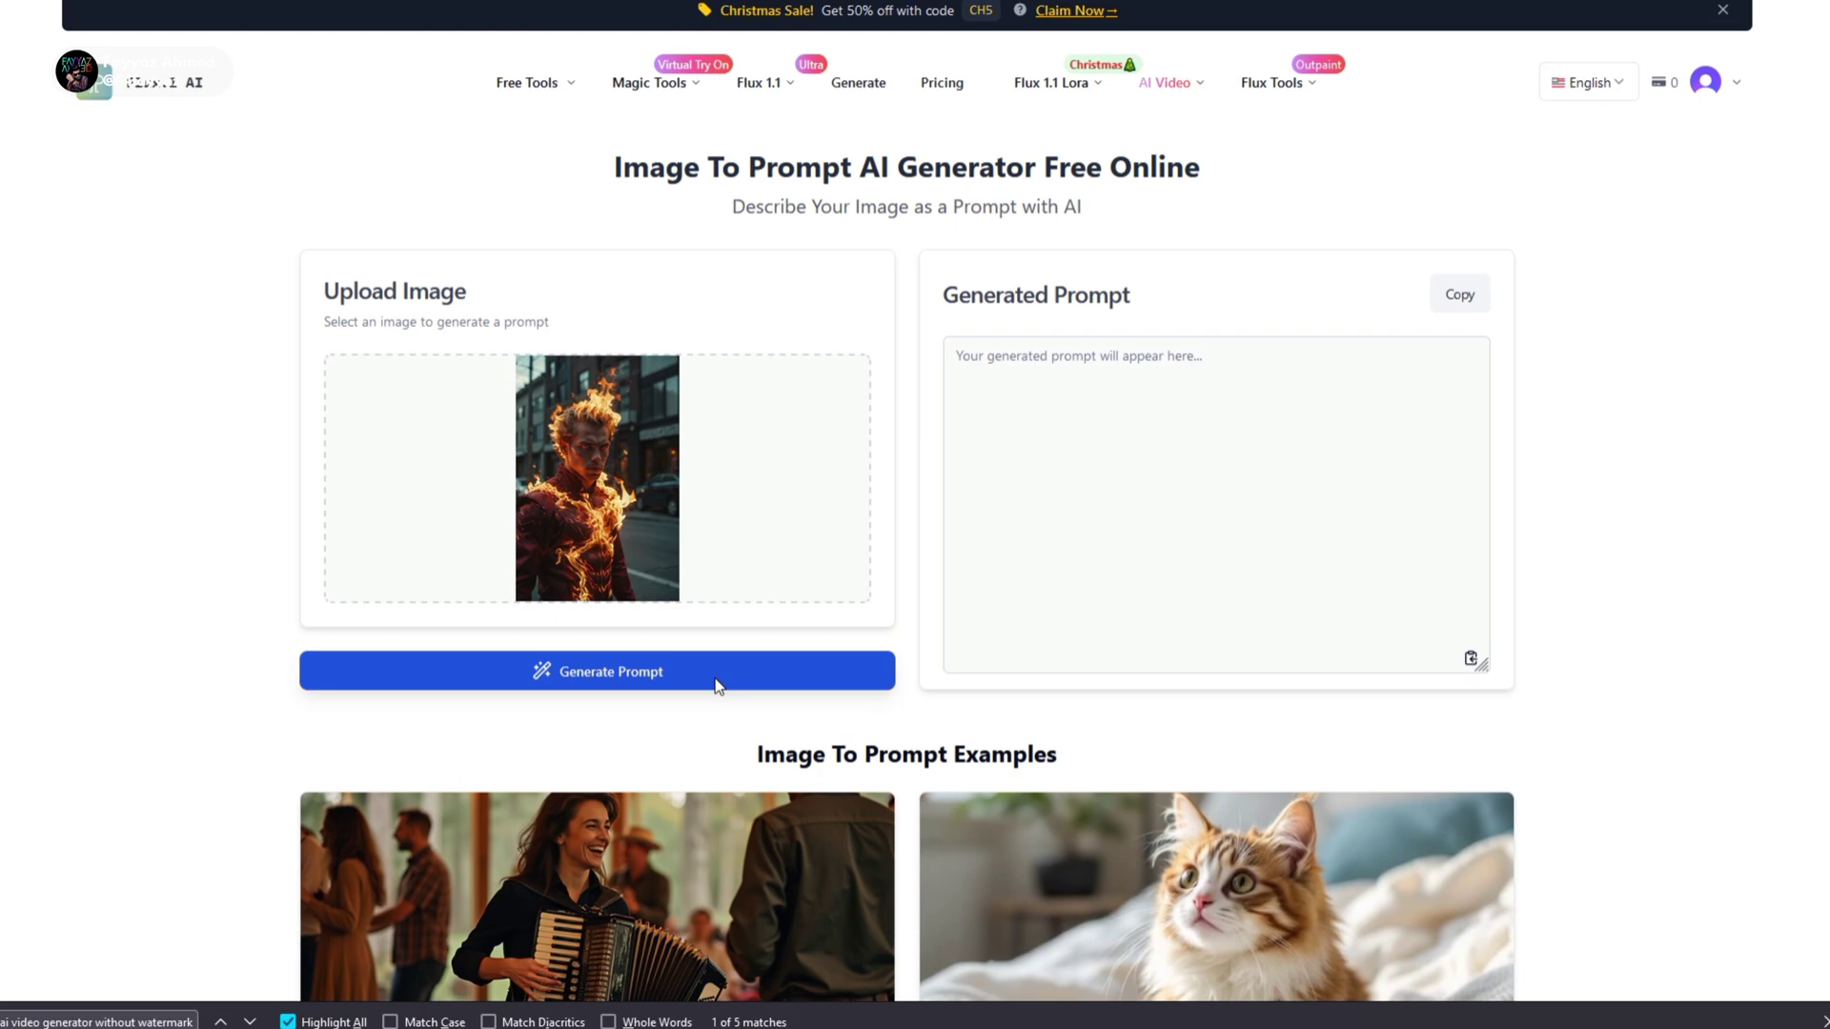
click(717, 680)
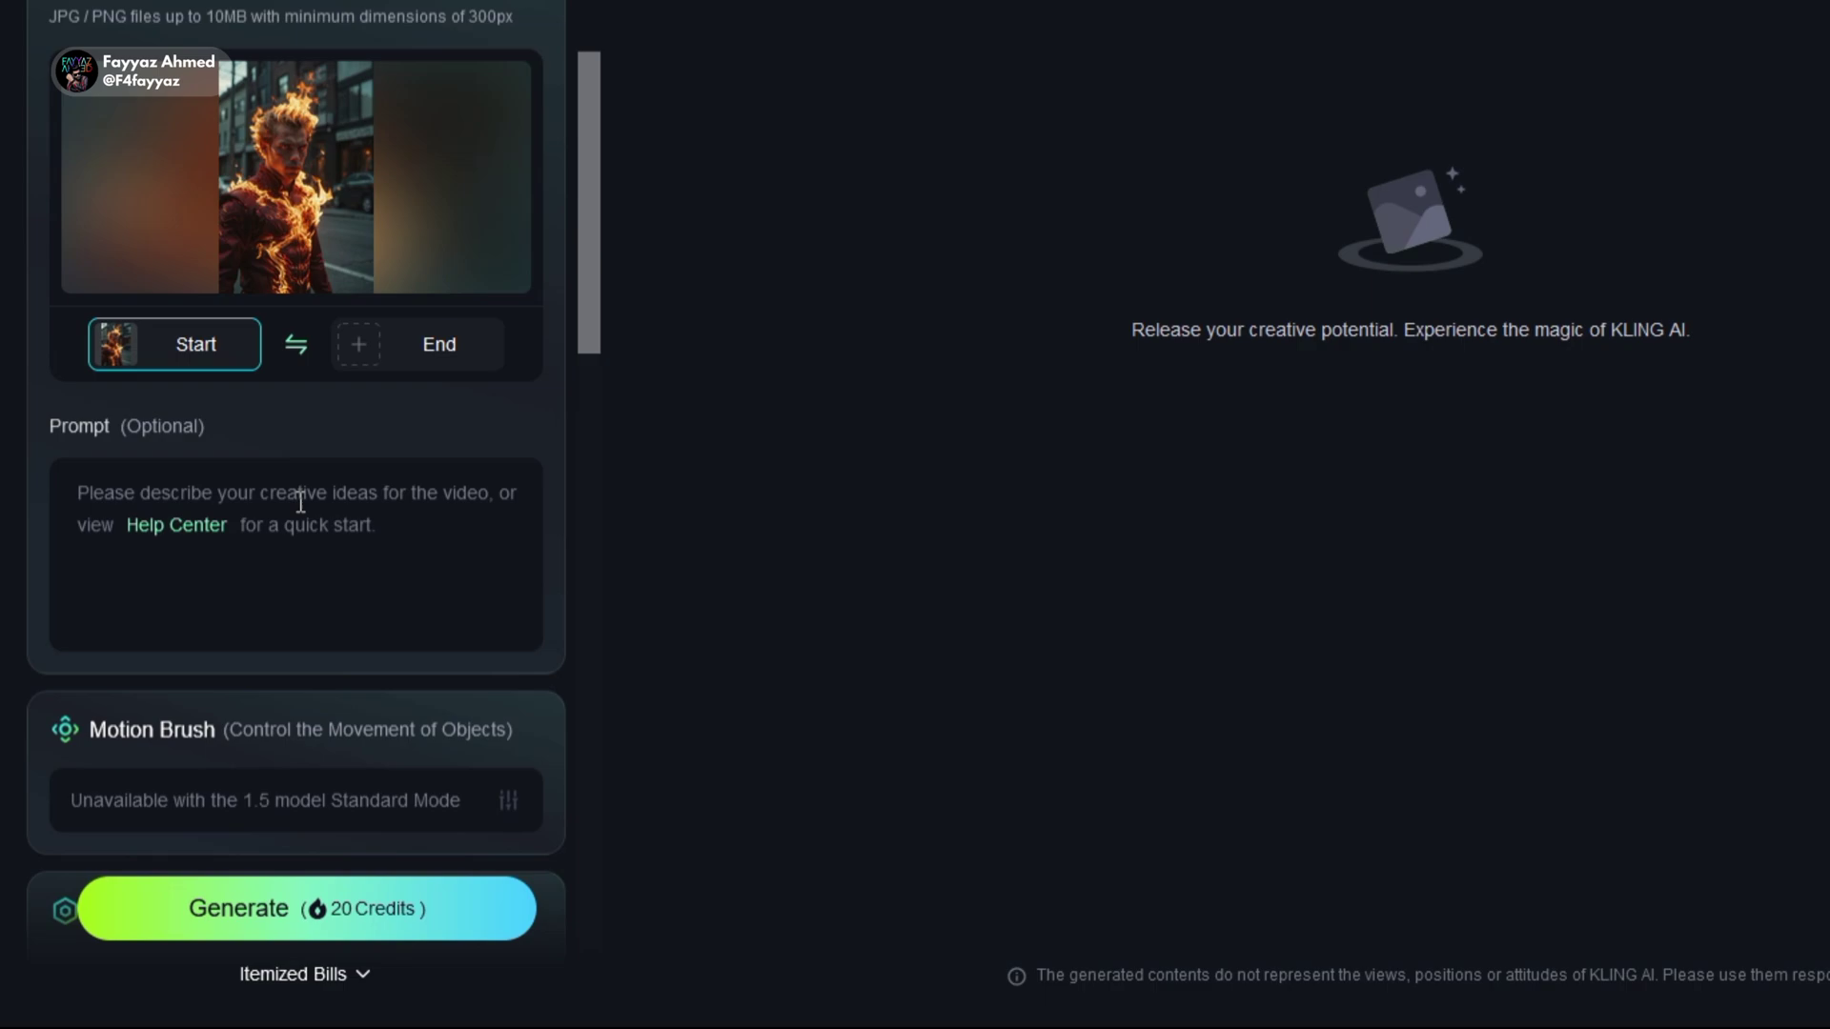
Paste the generated description into the prompt and replace its opening word 'image' with 'video'.
key(ctrl+v)
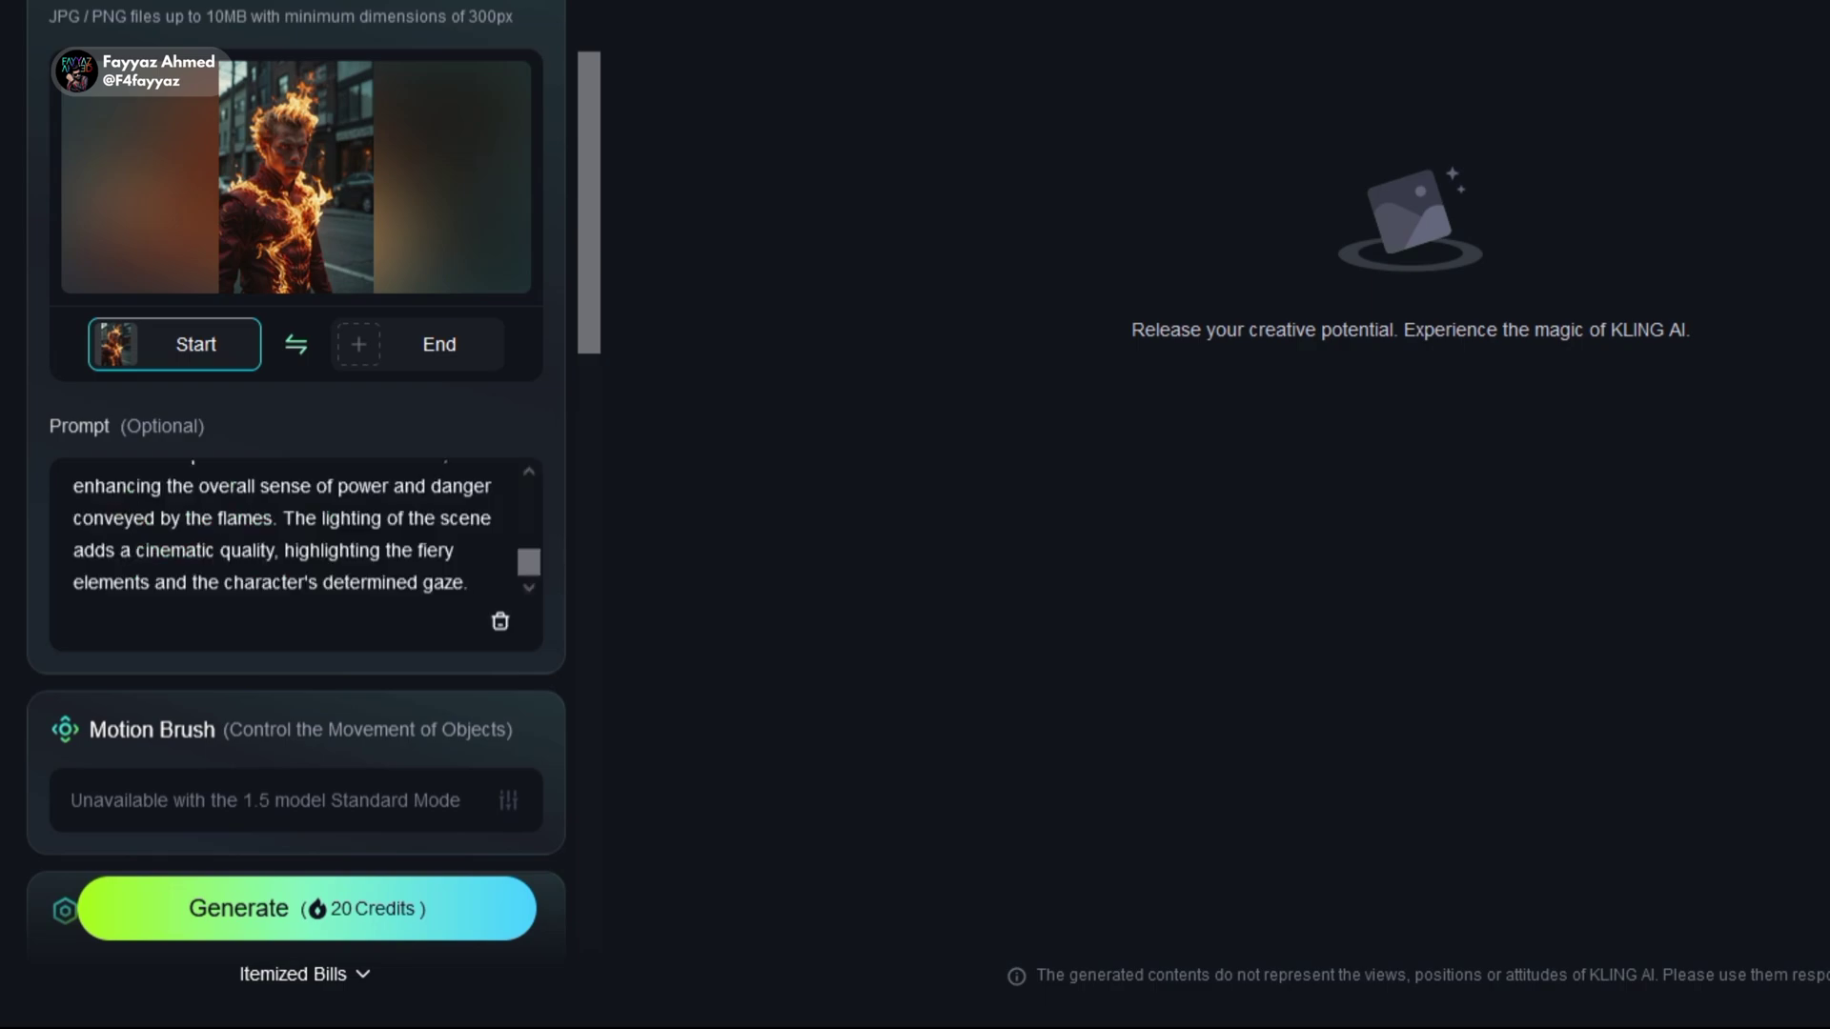
scroll(266, 564, up, 5)
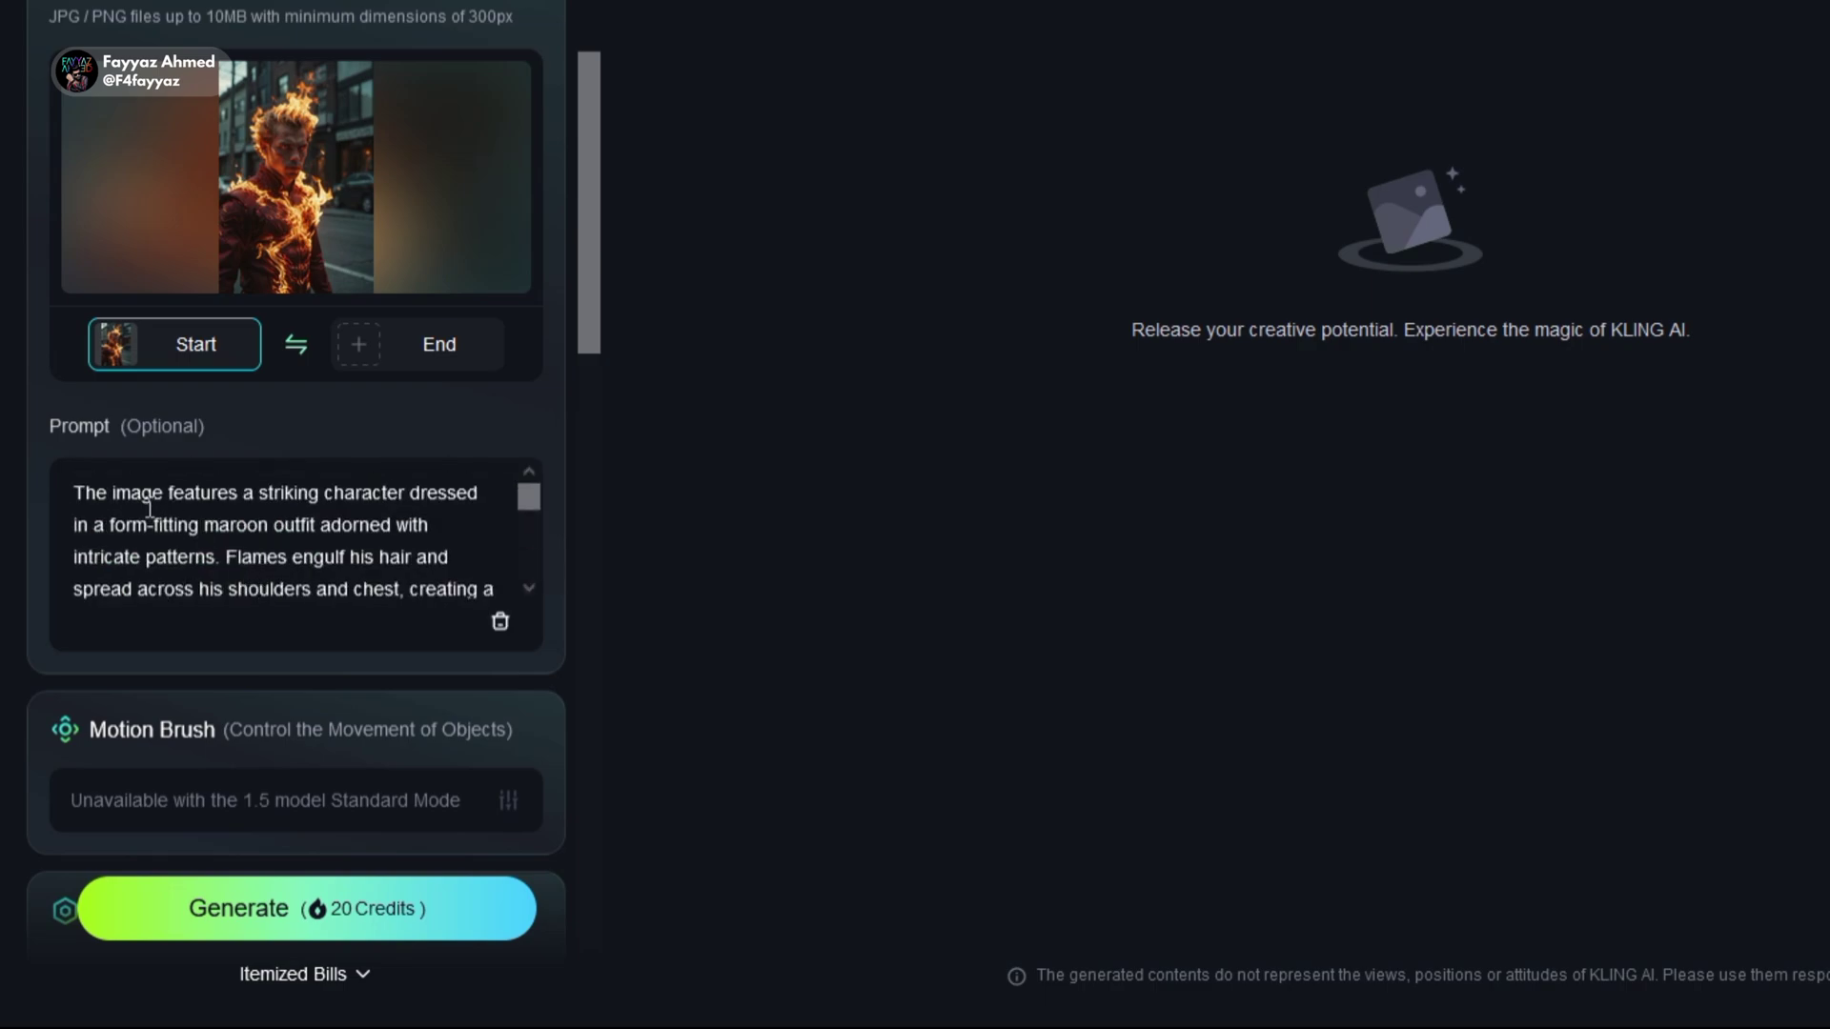
drag(116, 492, 111, 493)
text(video)
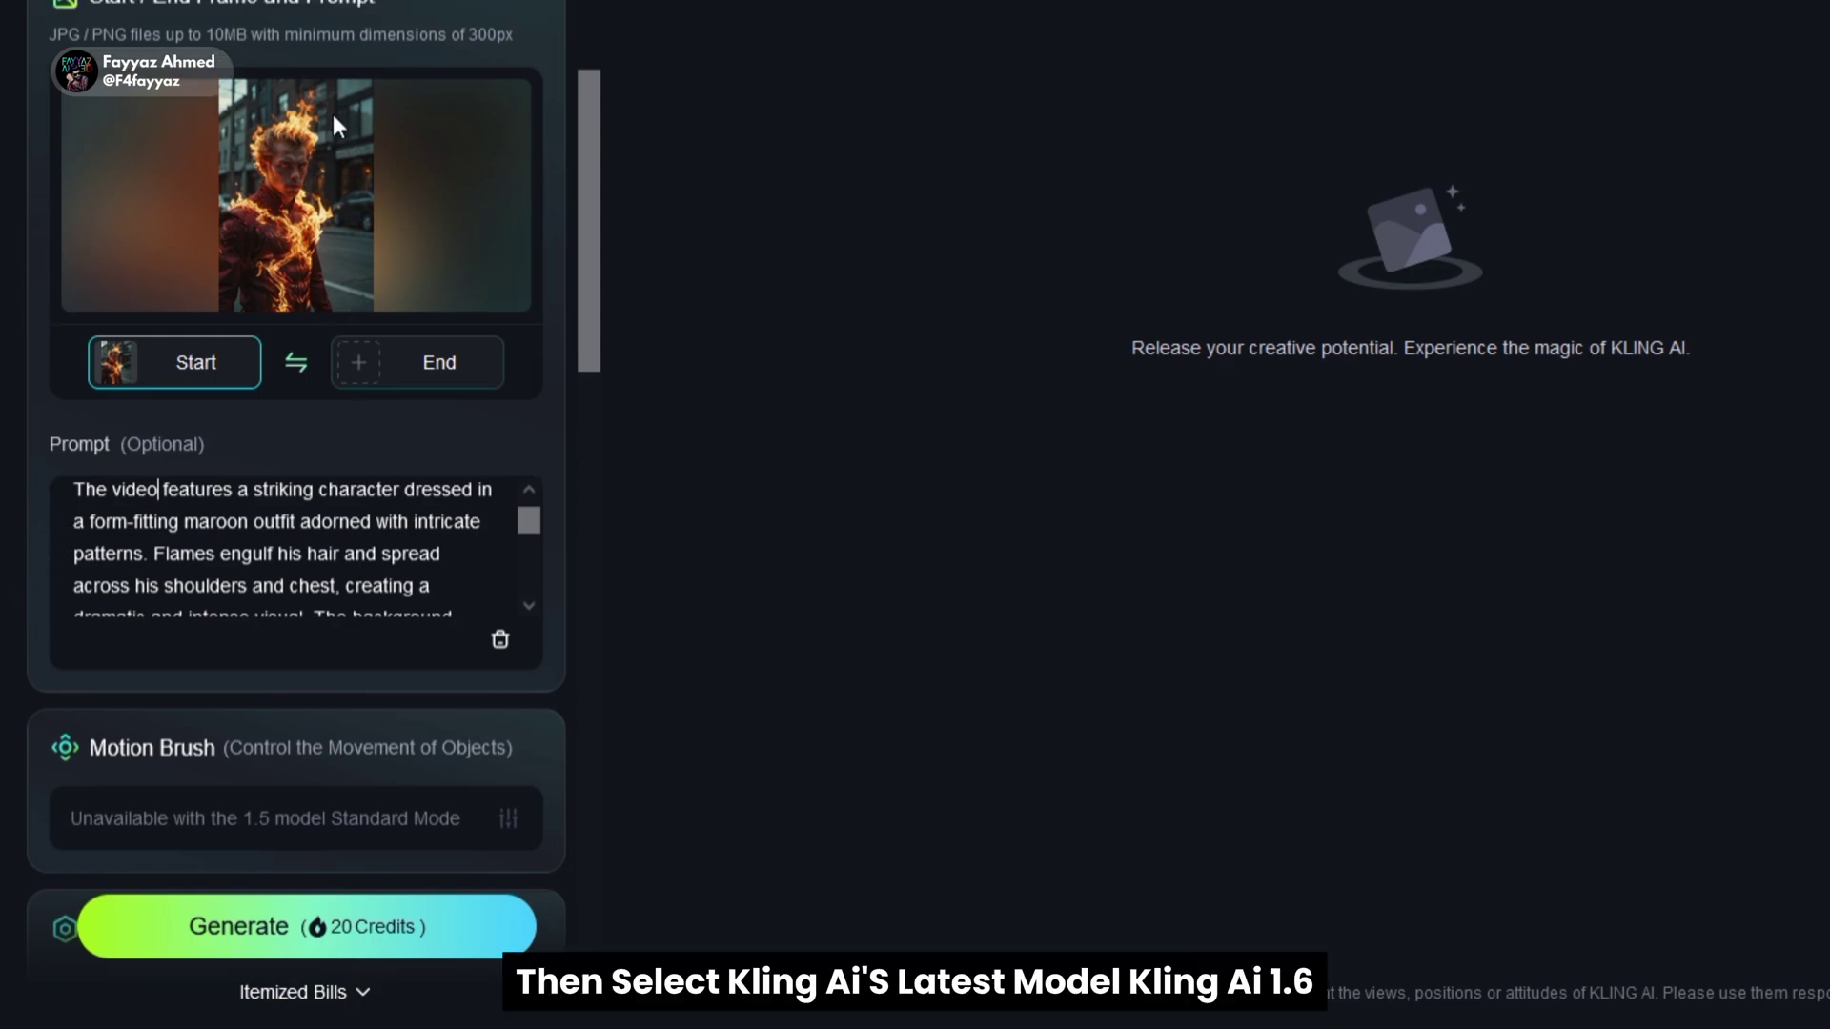
Switch the video model to KLING 1.6.
scroll(334, 114, up, 5)
click(354, 57)
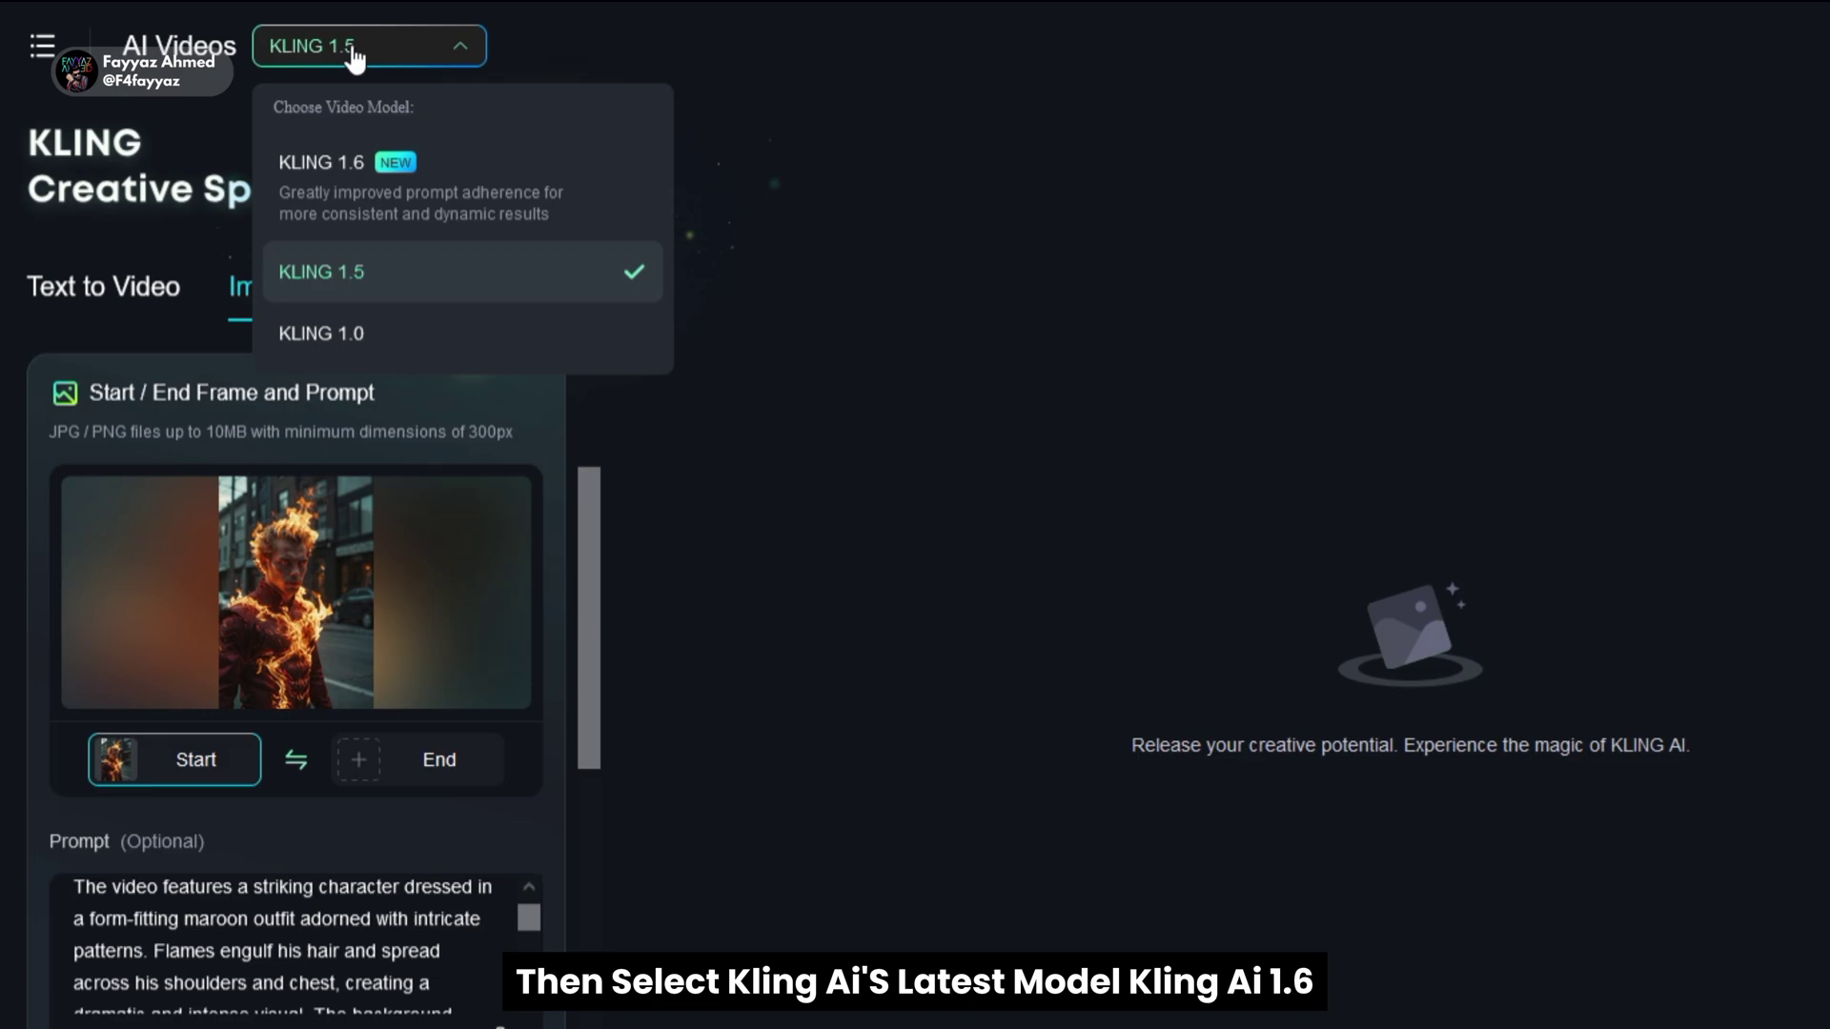
click(379, 175)
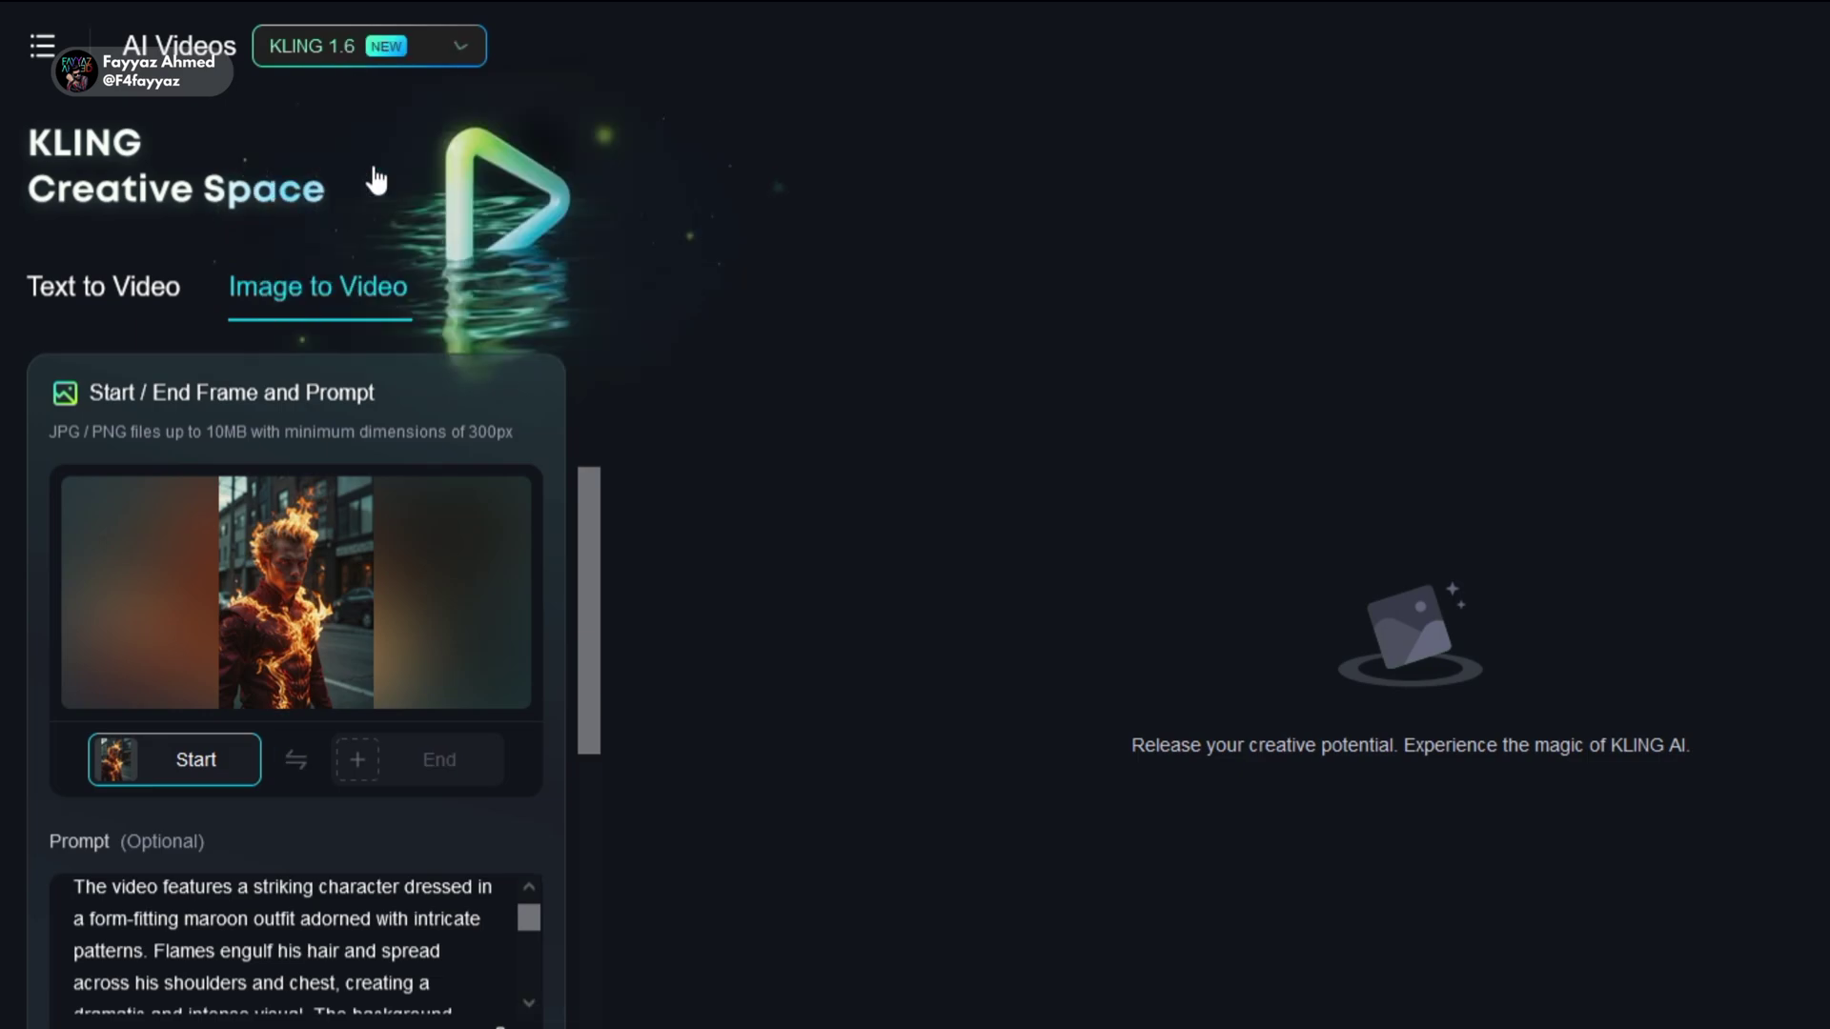
Compare Standard and Professional modes, settling on Professional Mode for higher quality.
scroll(290, 461, down, 3)
scroll(286, 534, down, 8)
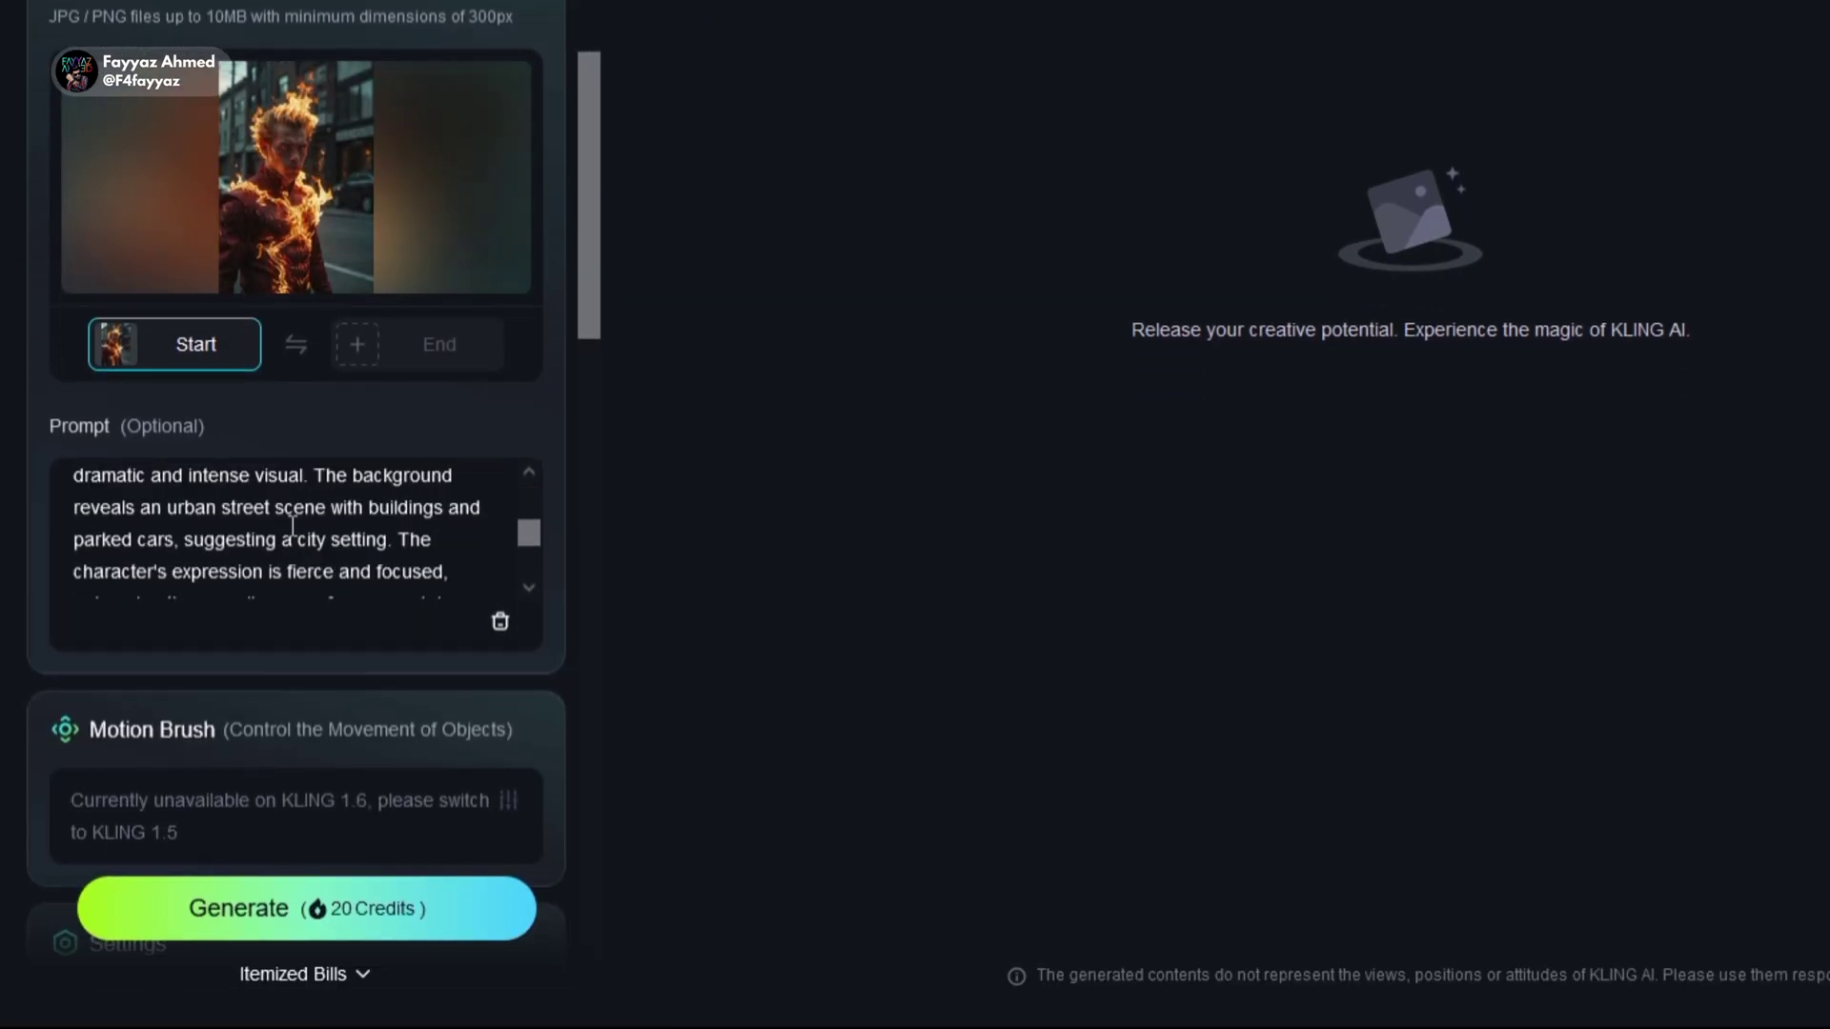
scroll(307, 389, down, 4)
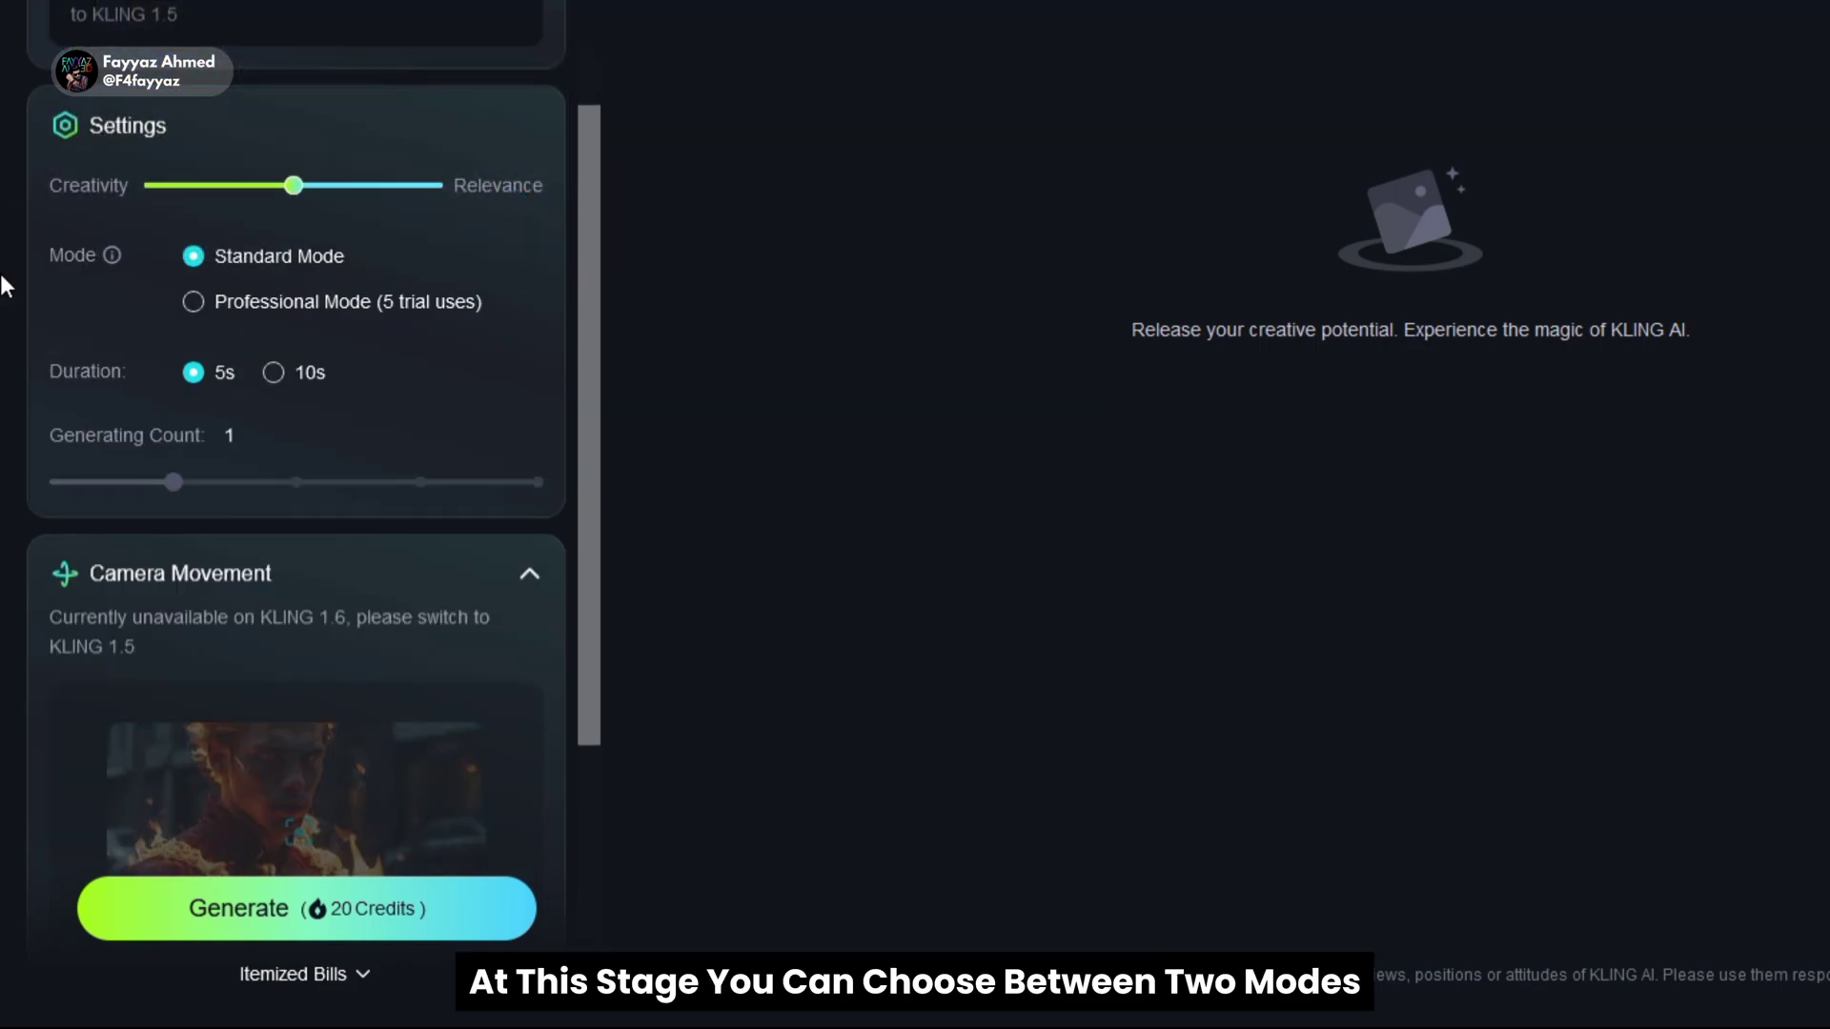
mouse_move(248, 279)
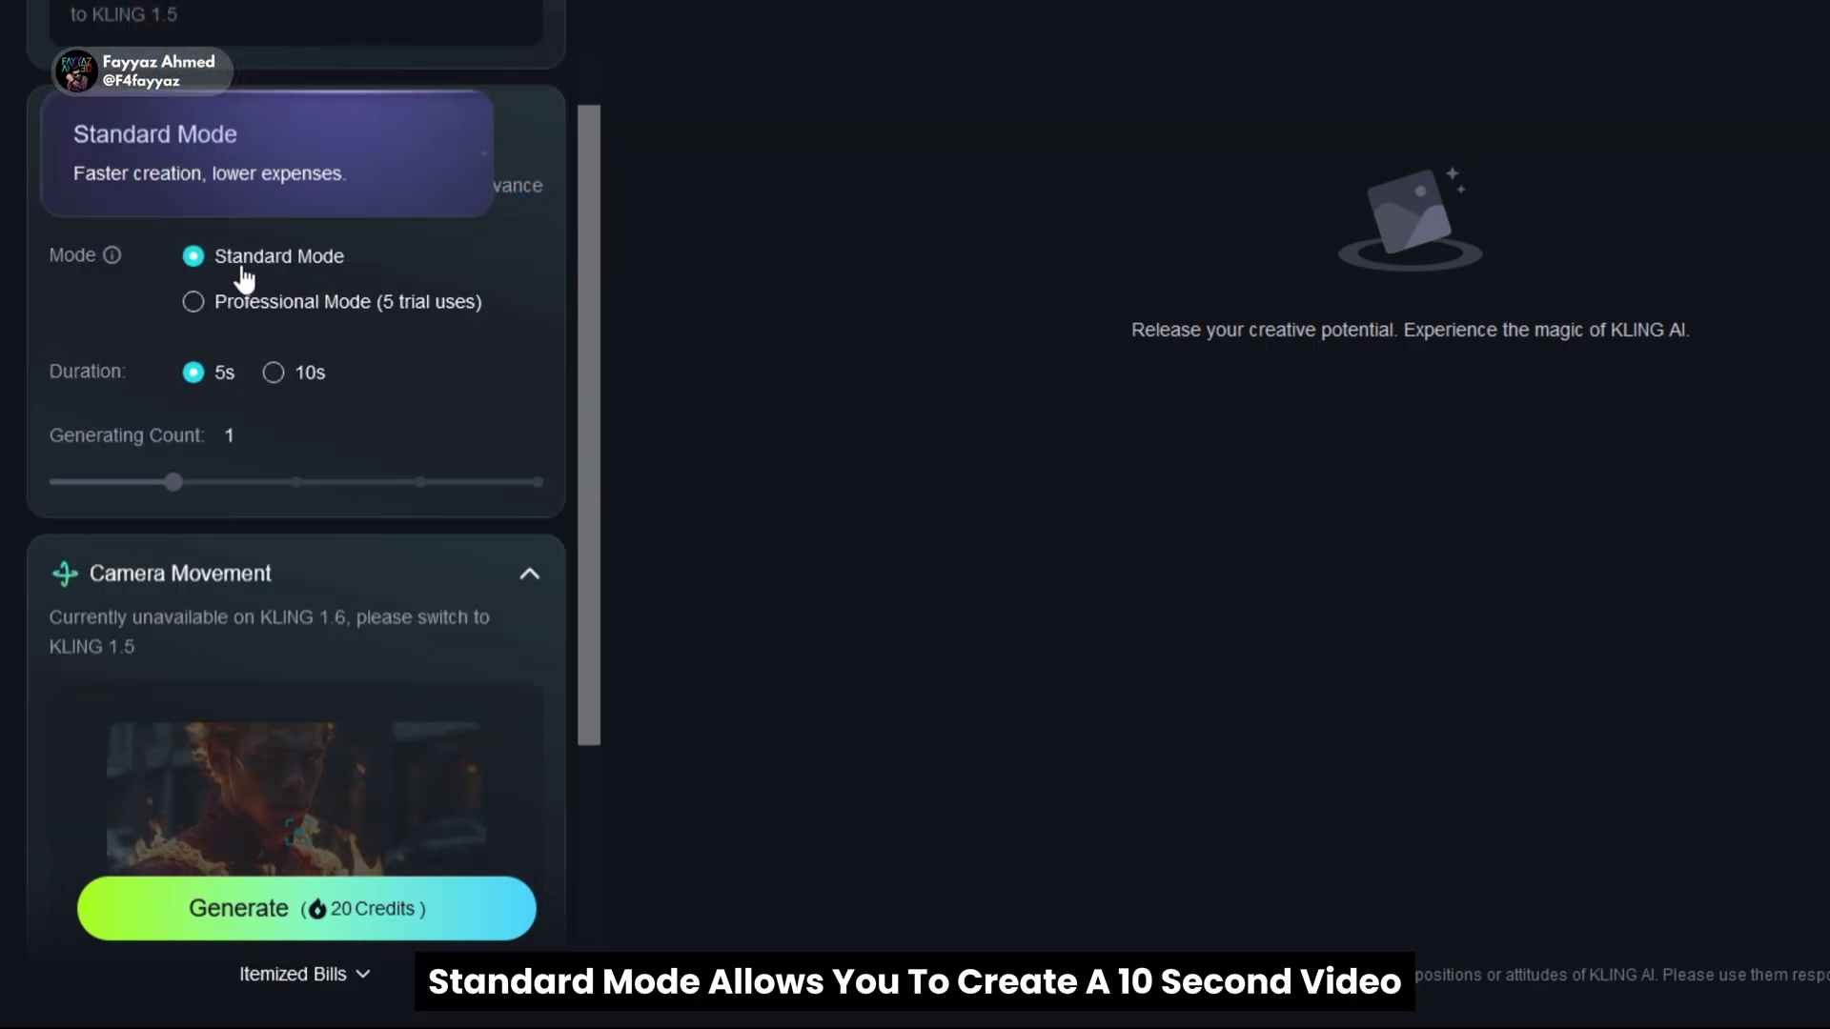
click(225, 311)
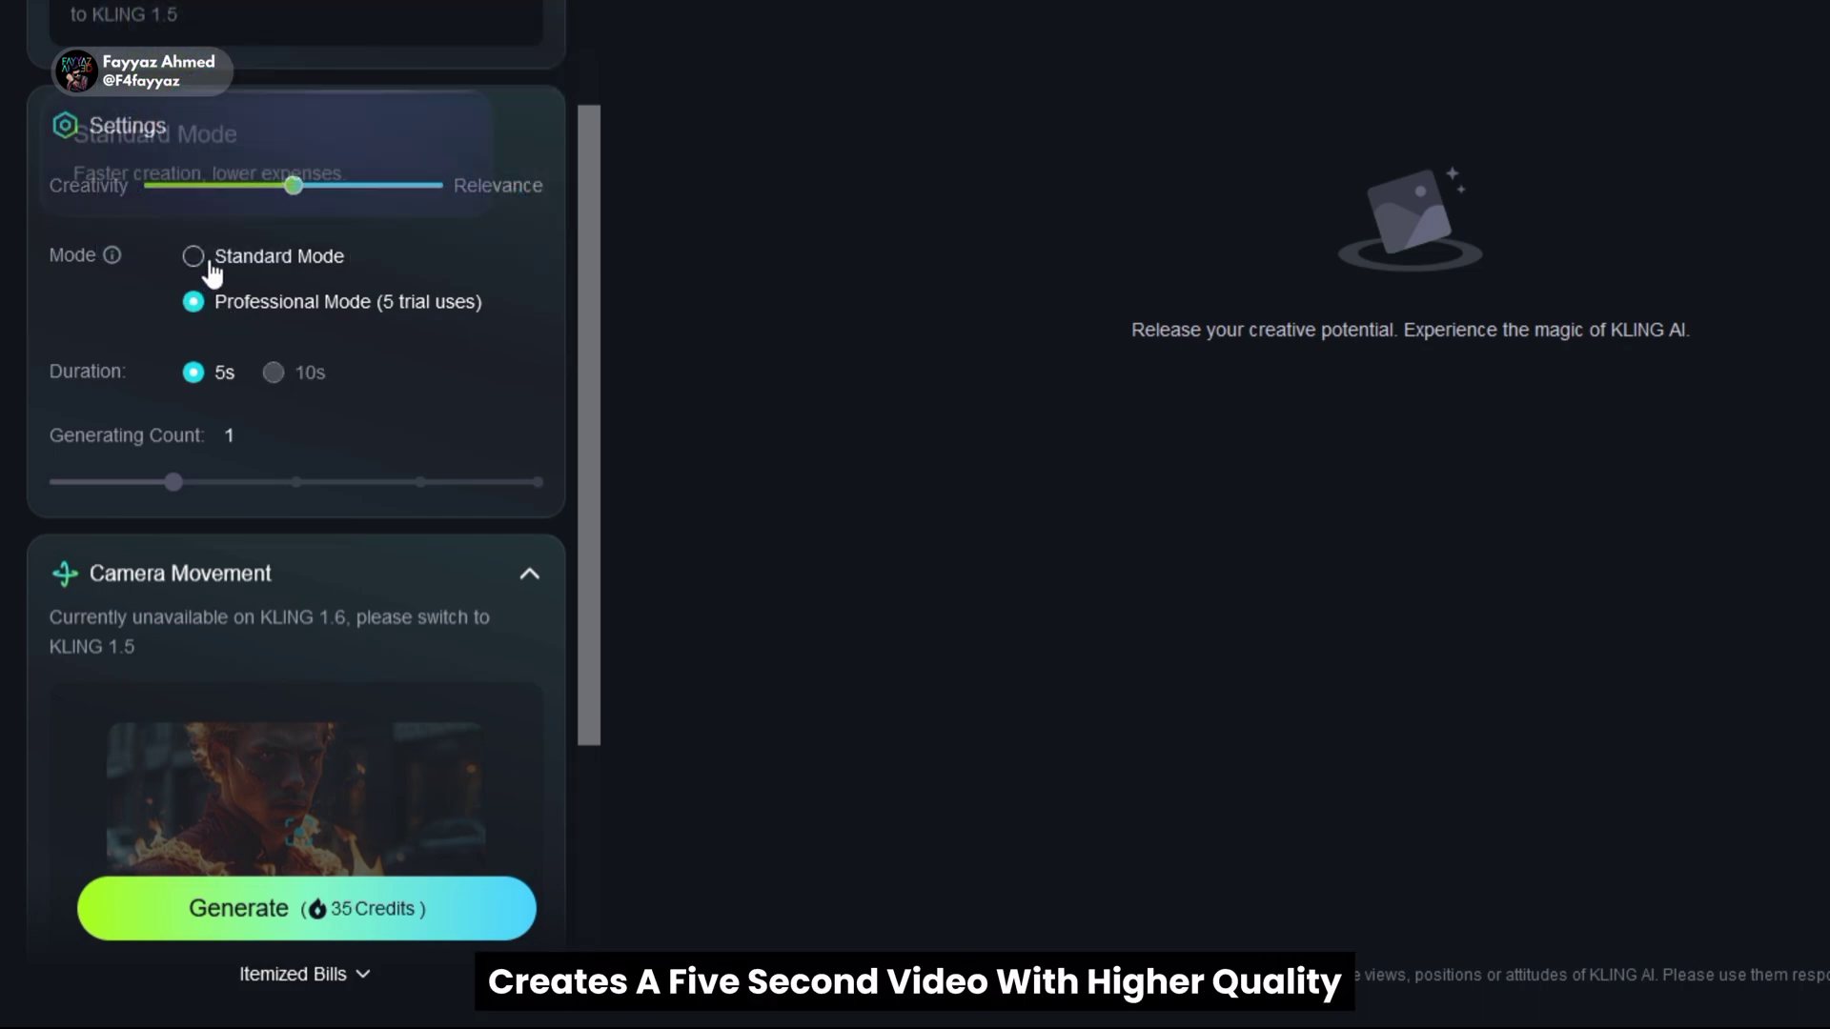
click(192, 255)
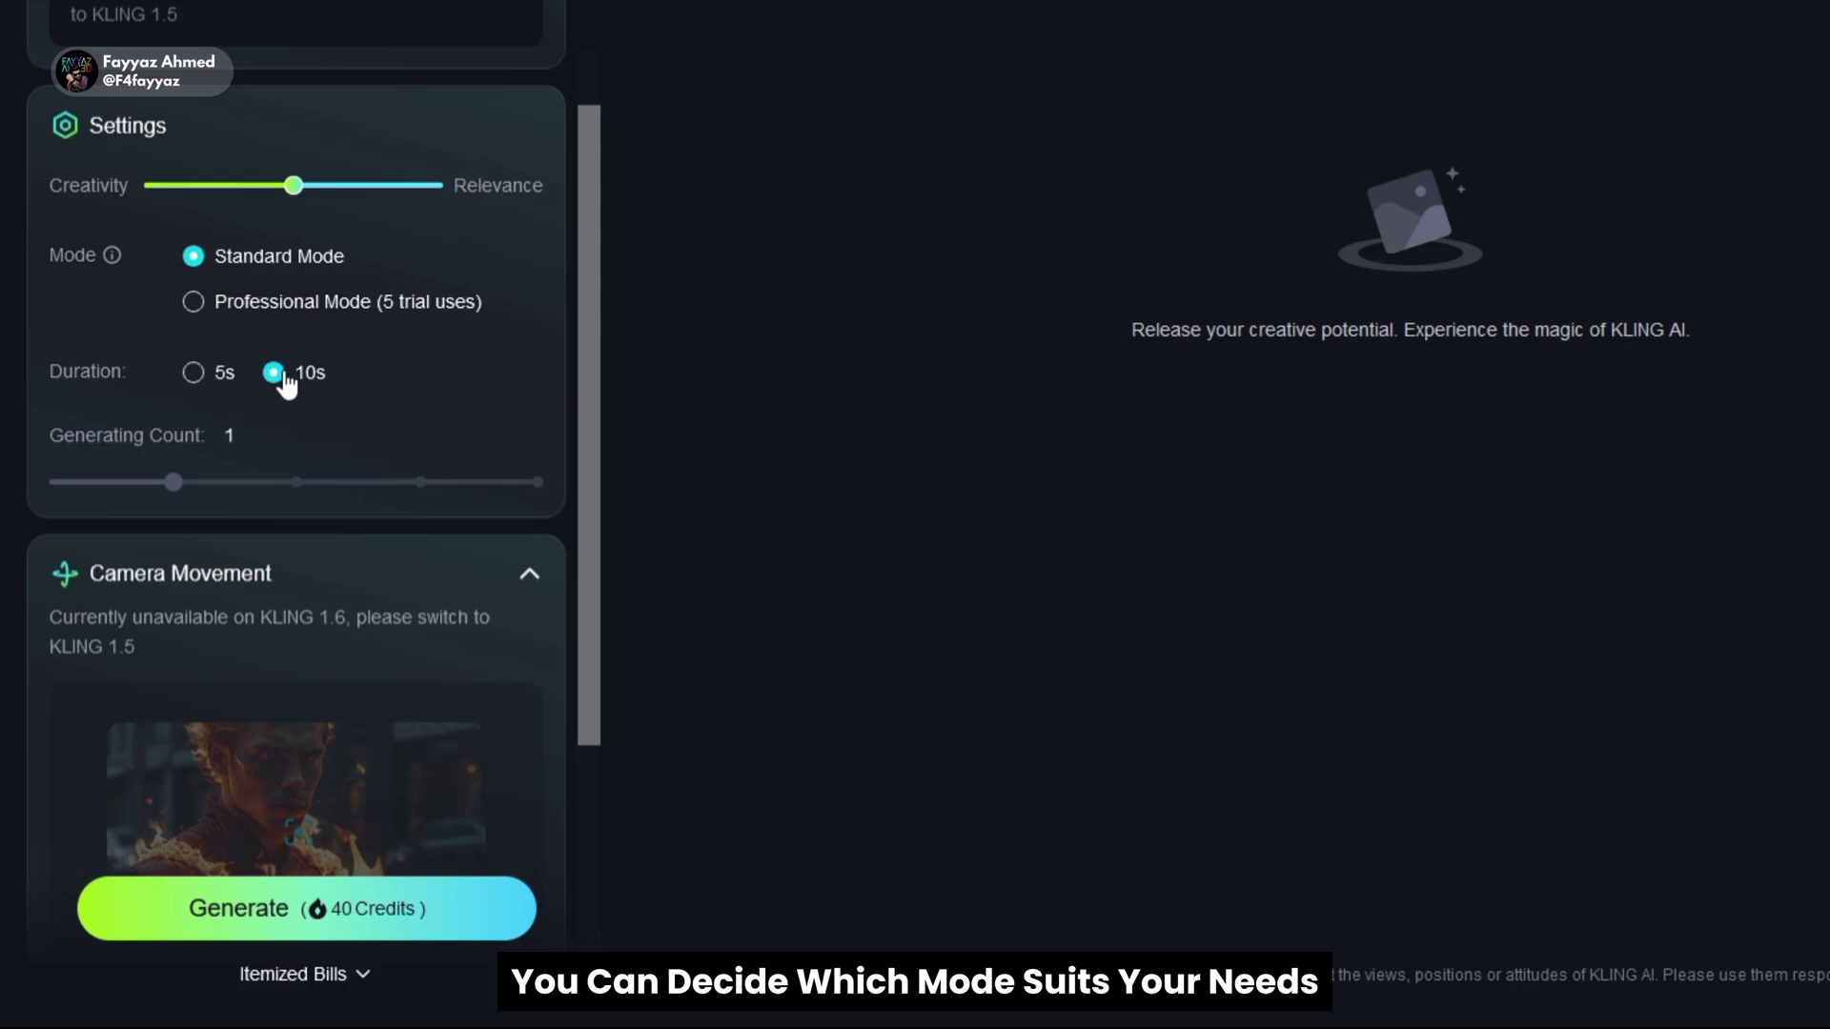
click(193, 301)
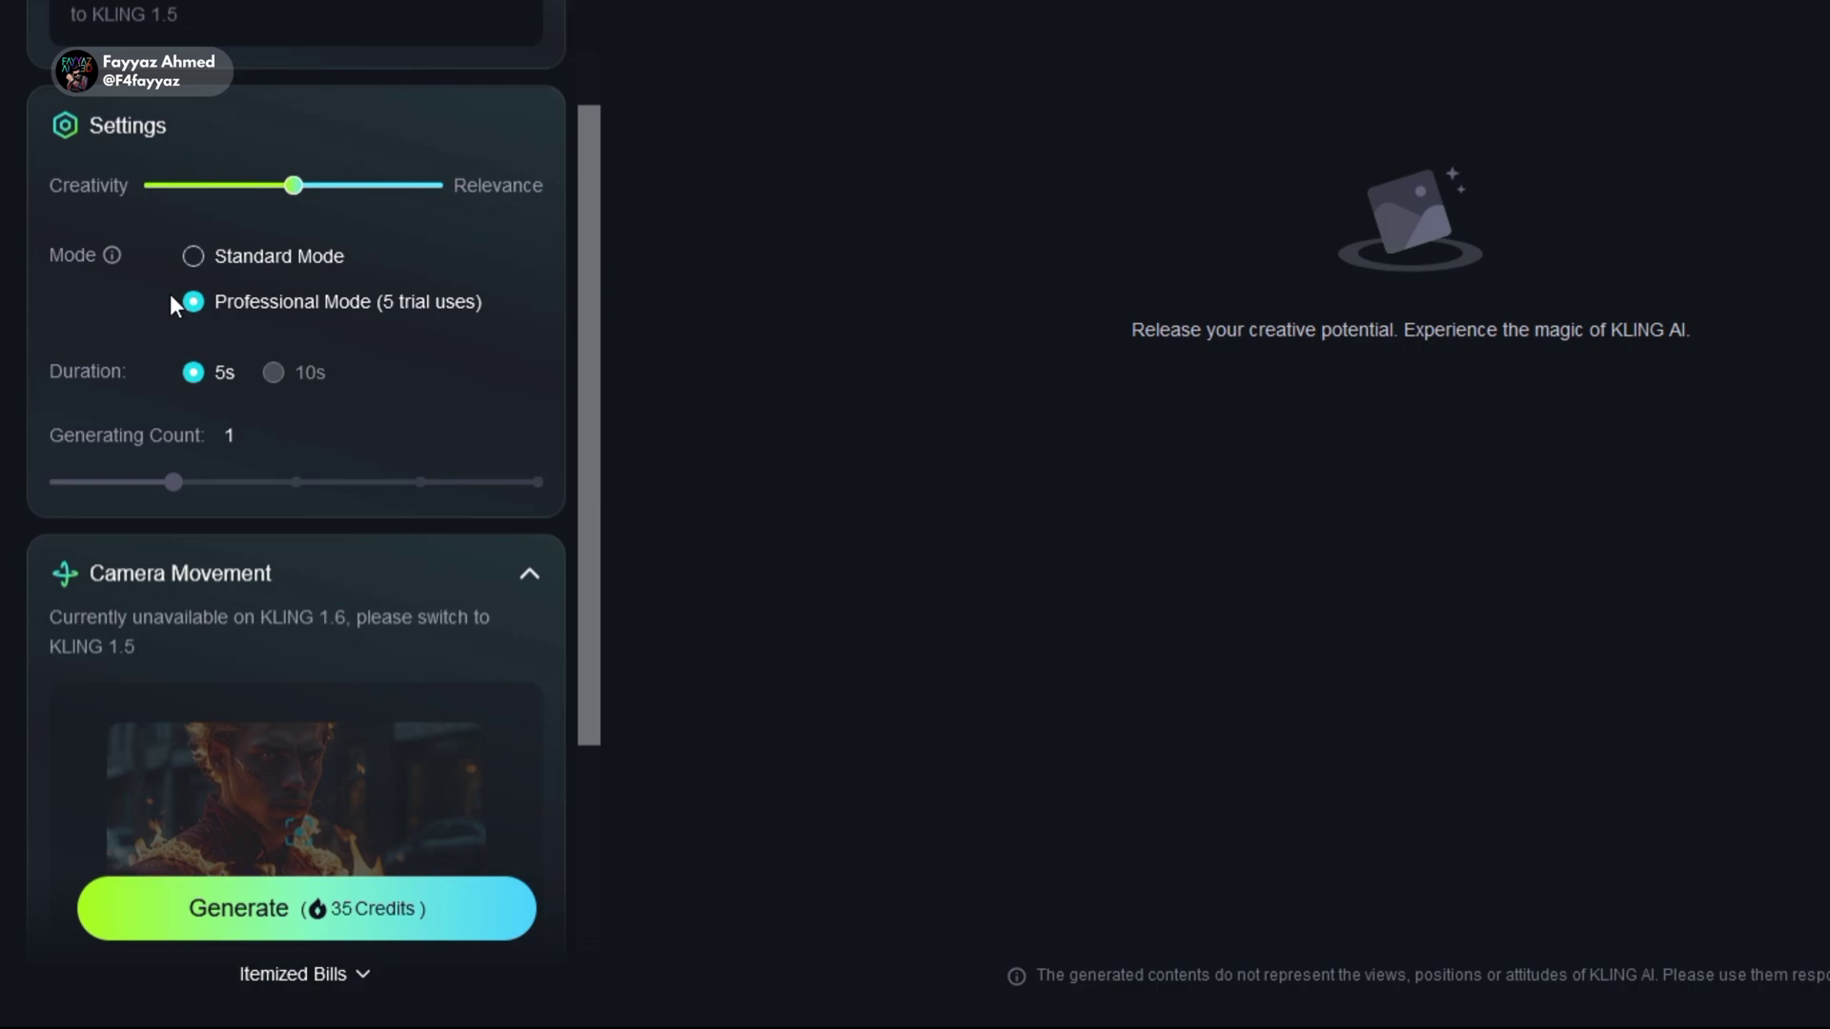
scroll(3, 381, down, 5)
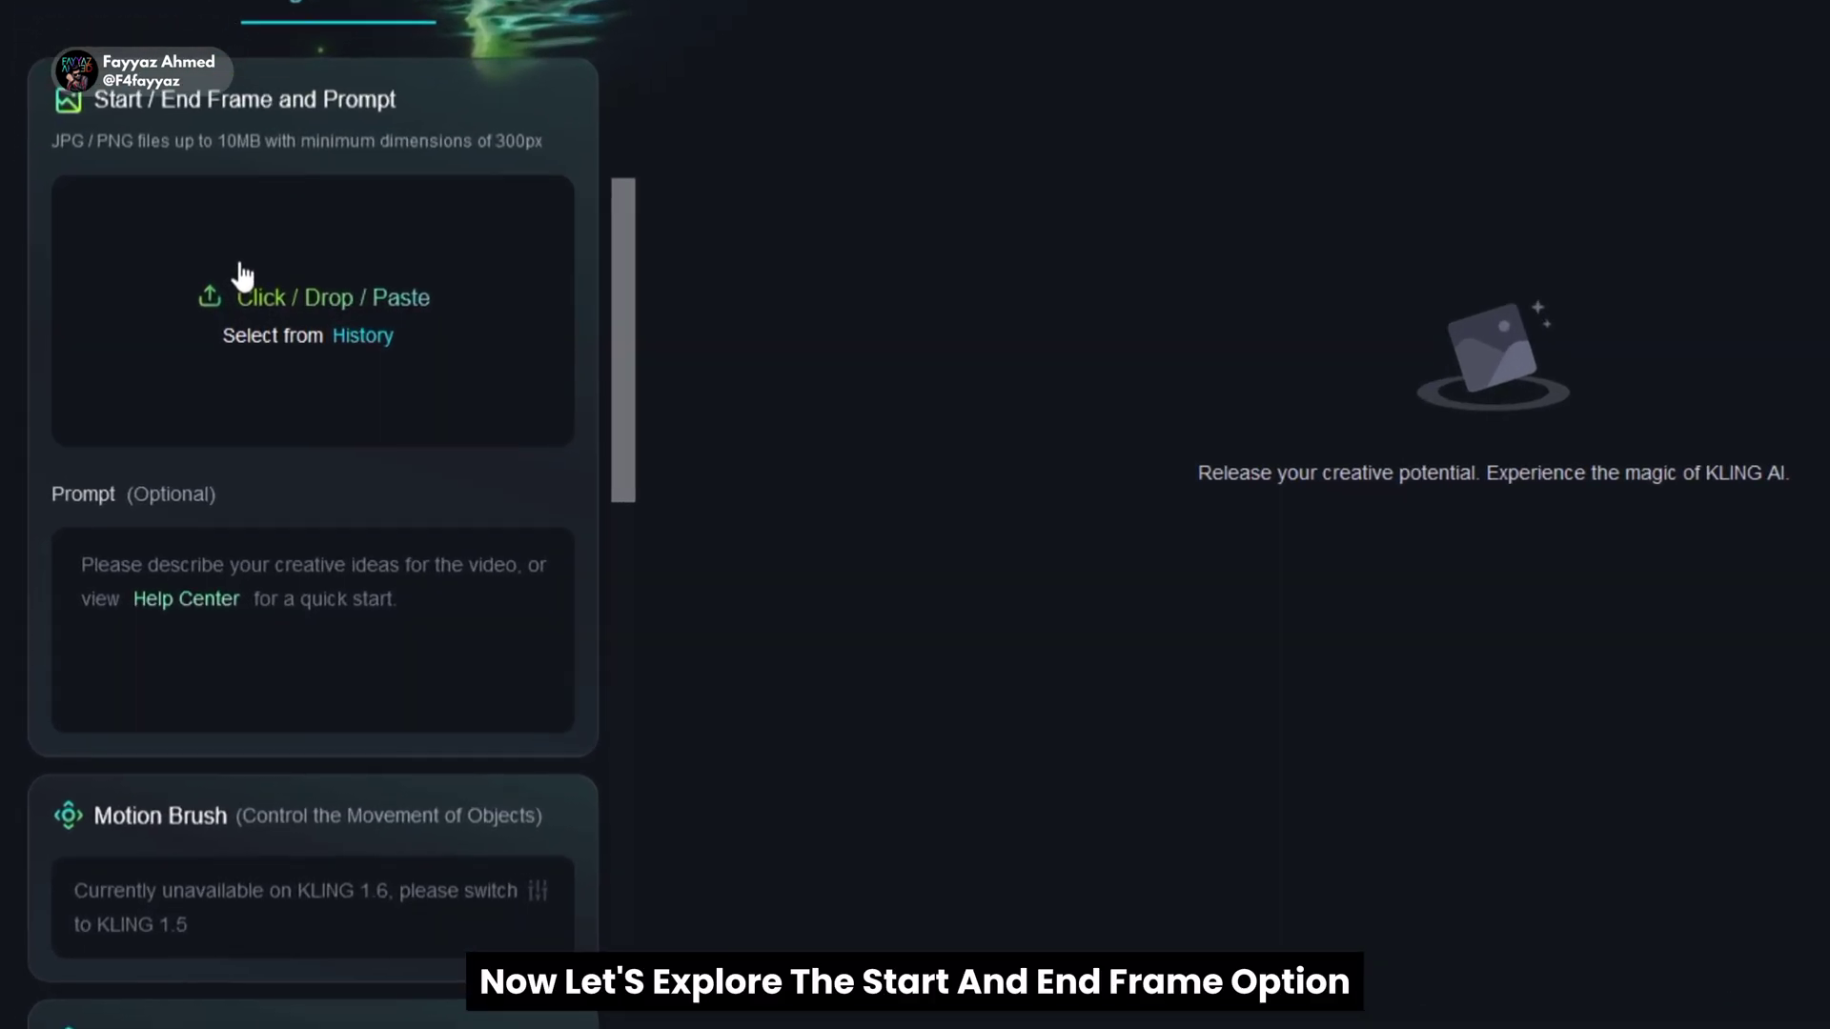
Upload the house picture as the start frame and switch the model to KLING 1.5.
click(258, 256)
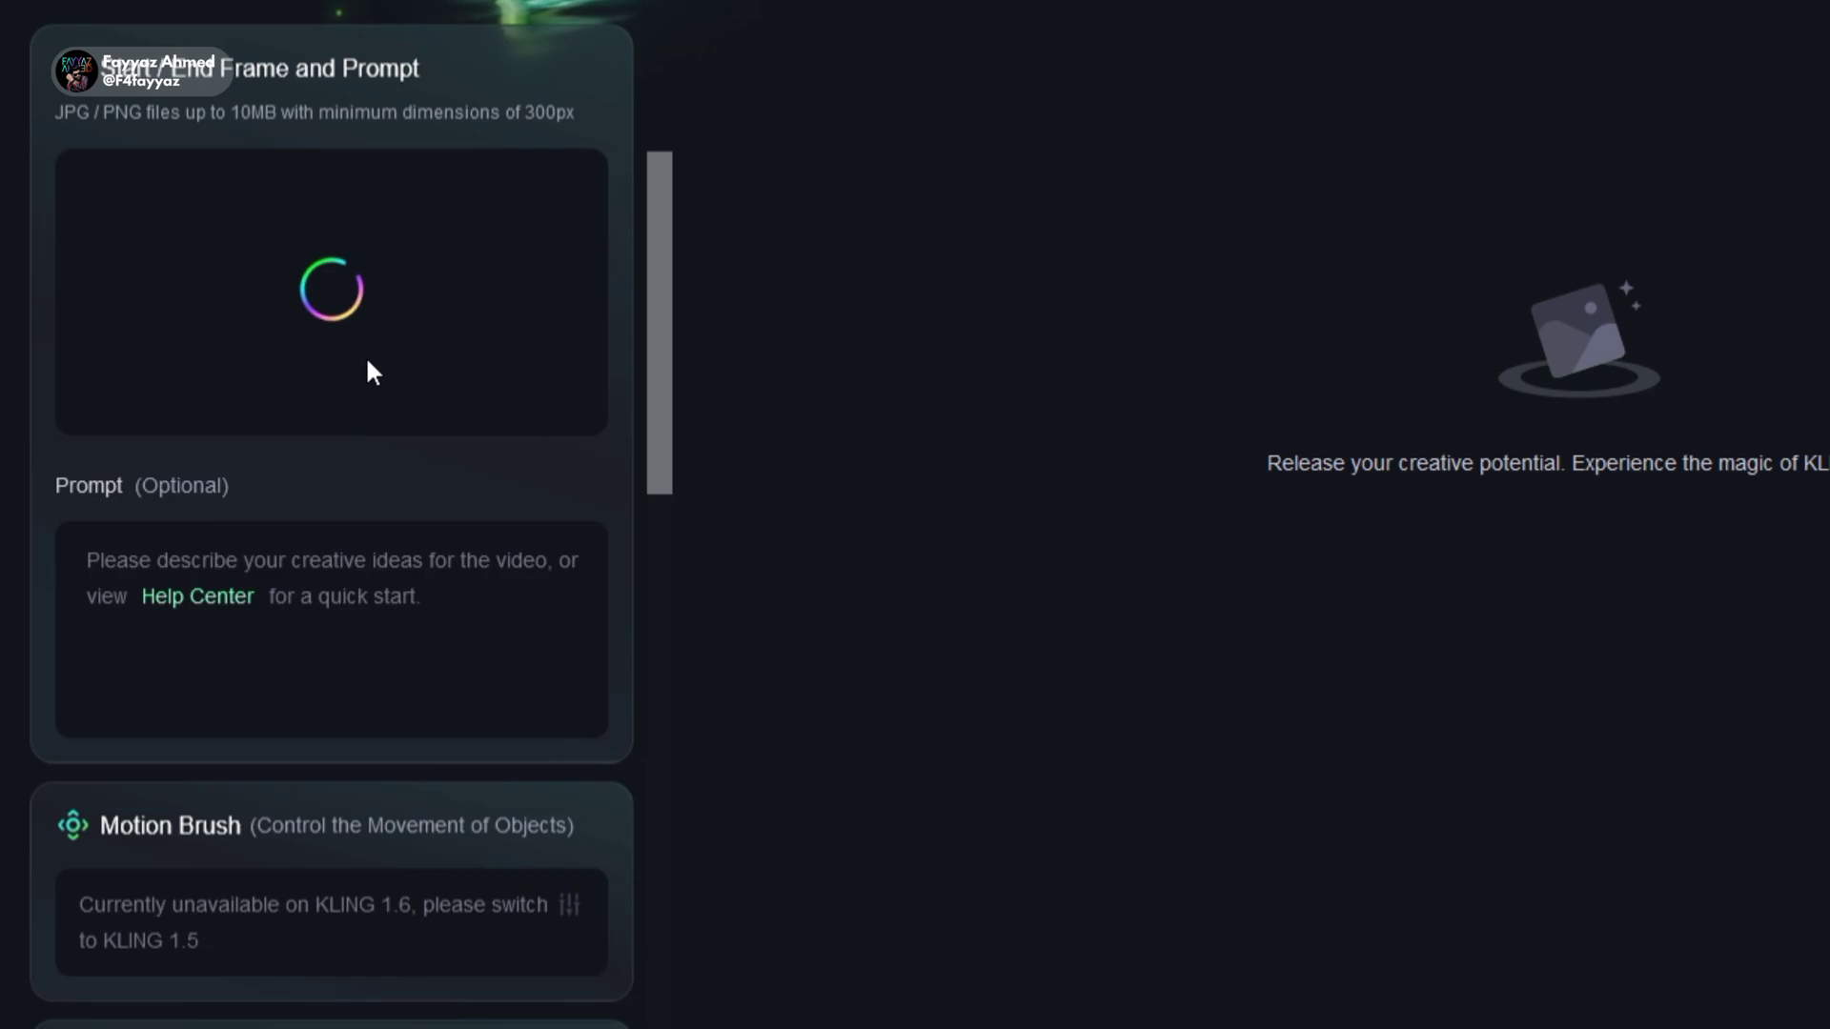
mouse_move(470, 524)
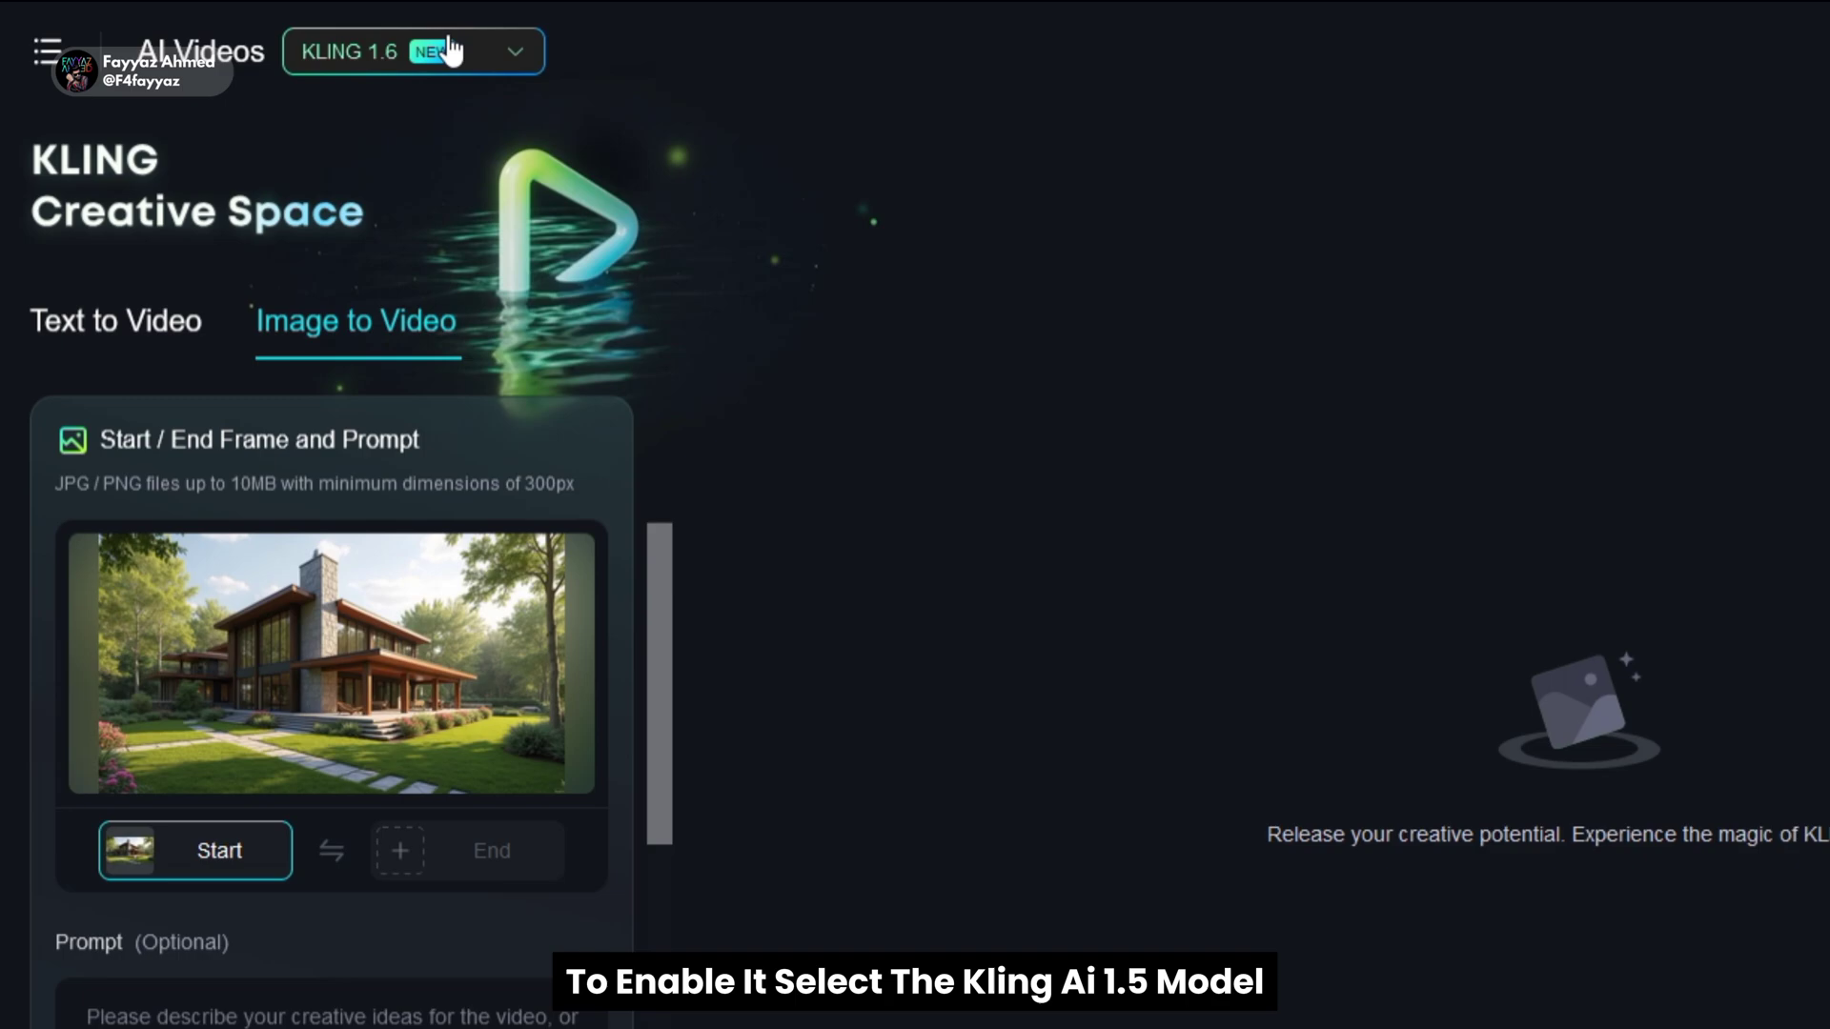
click(449, 49)
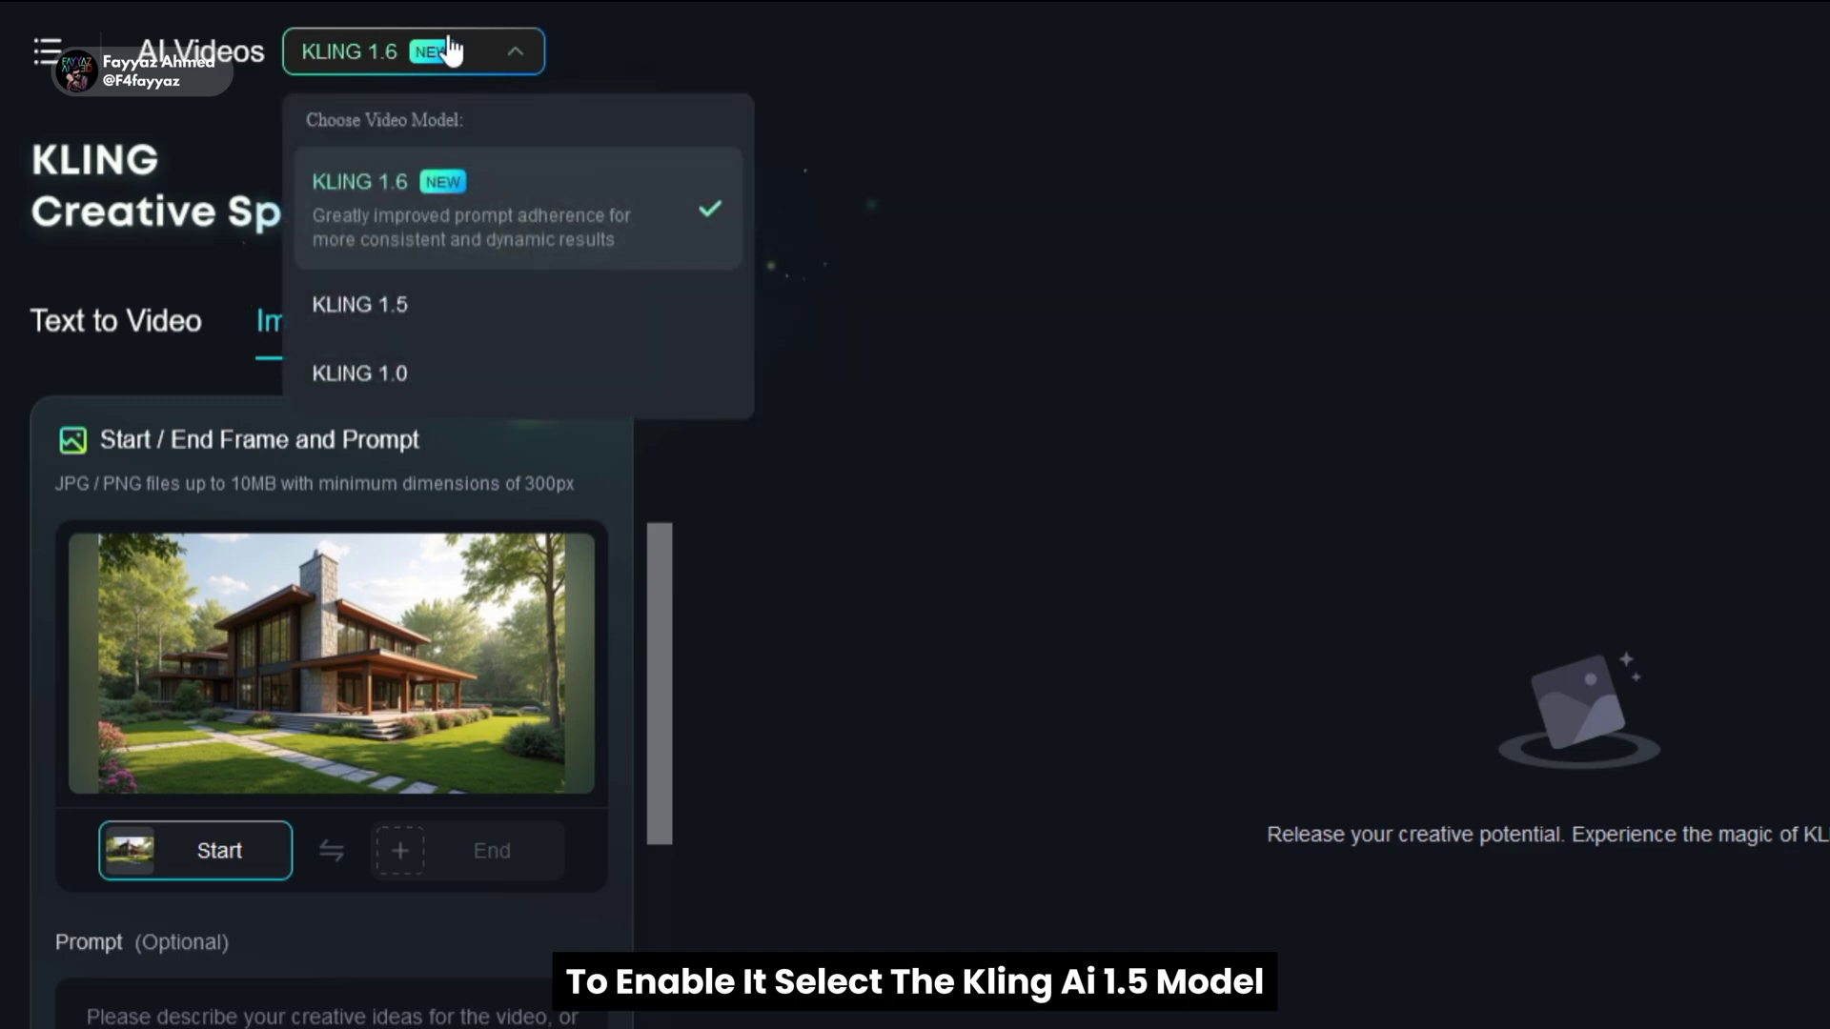
click(441, 305)
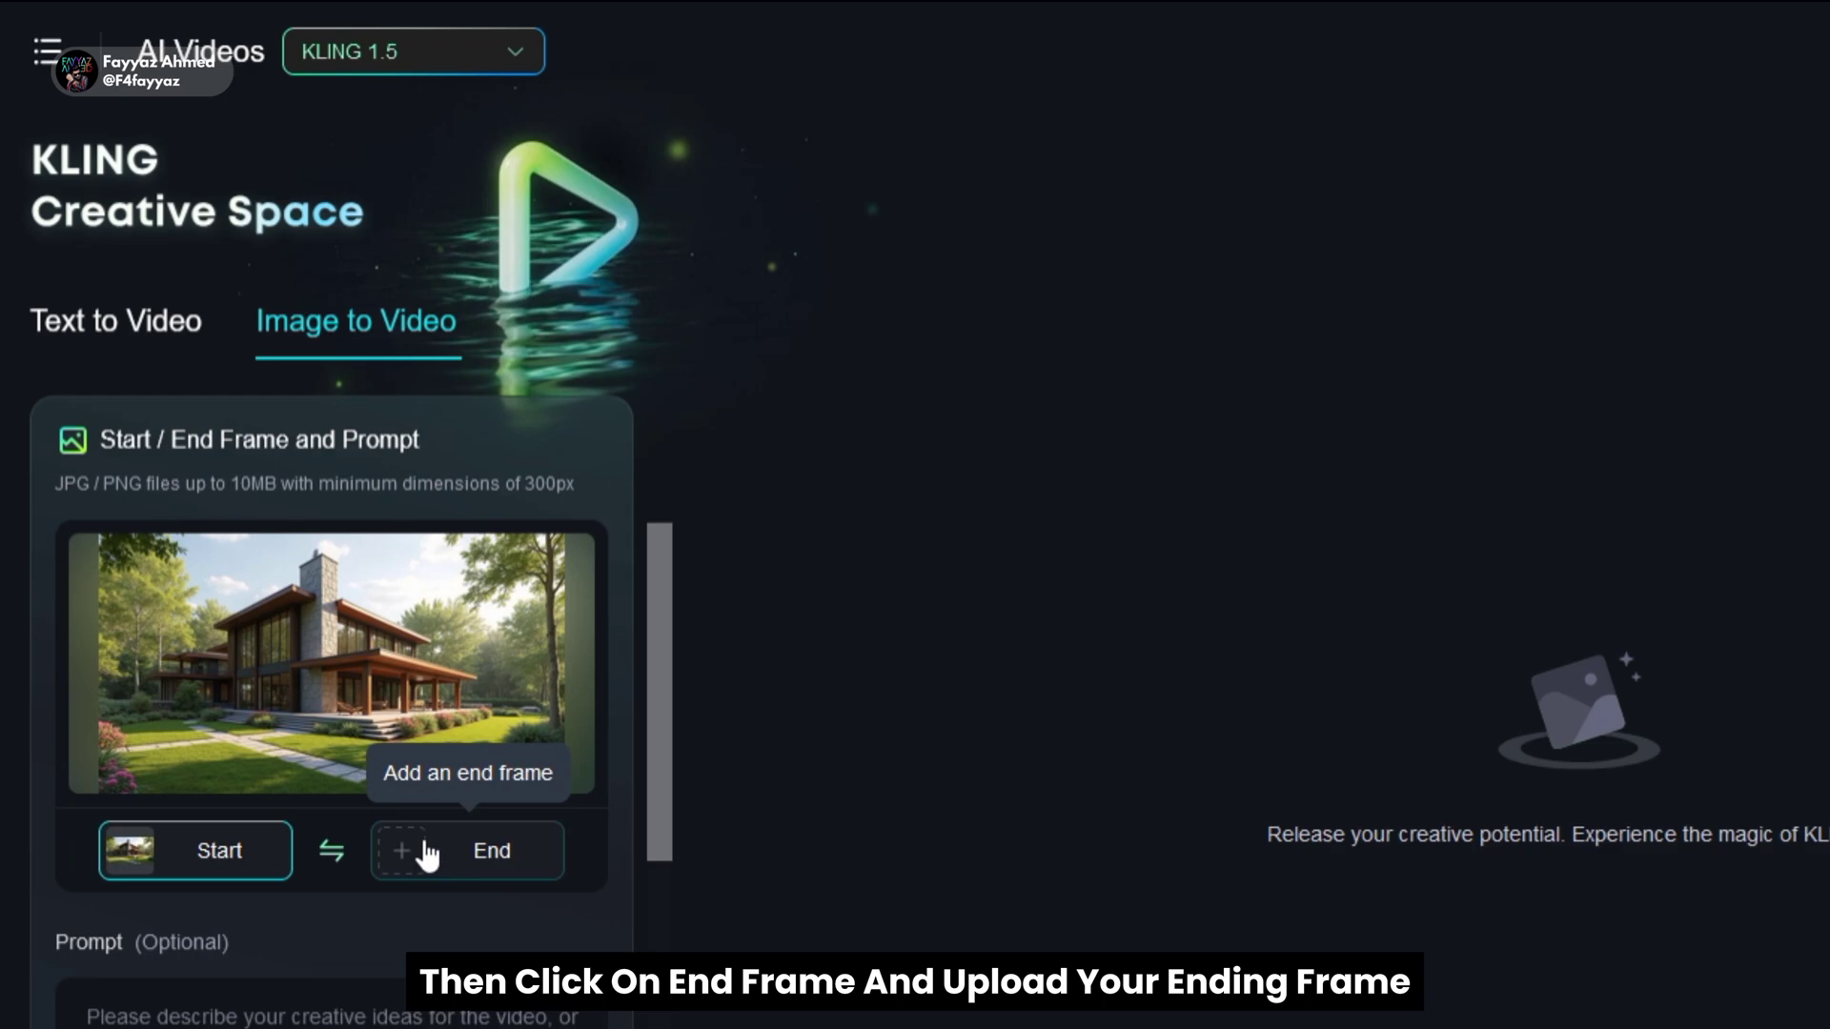
Add the living-room image as the end frame and review the mode settings.
click(437, 857)
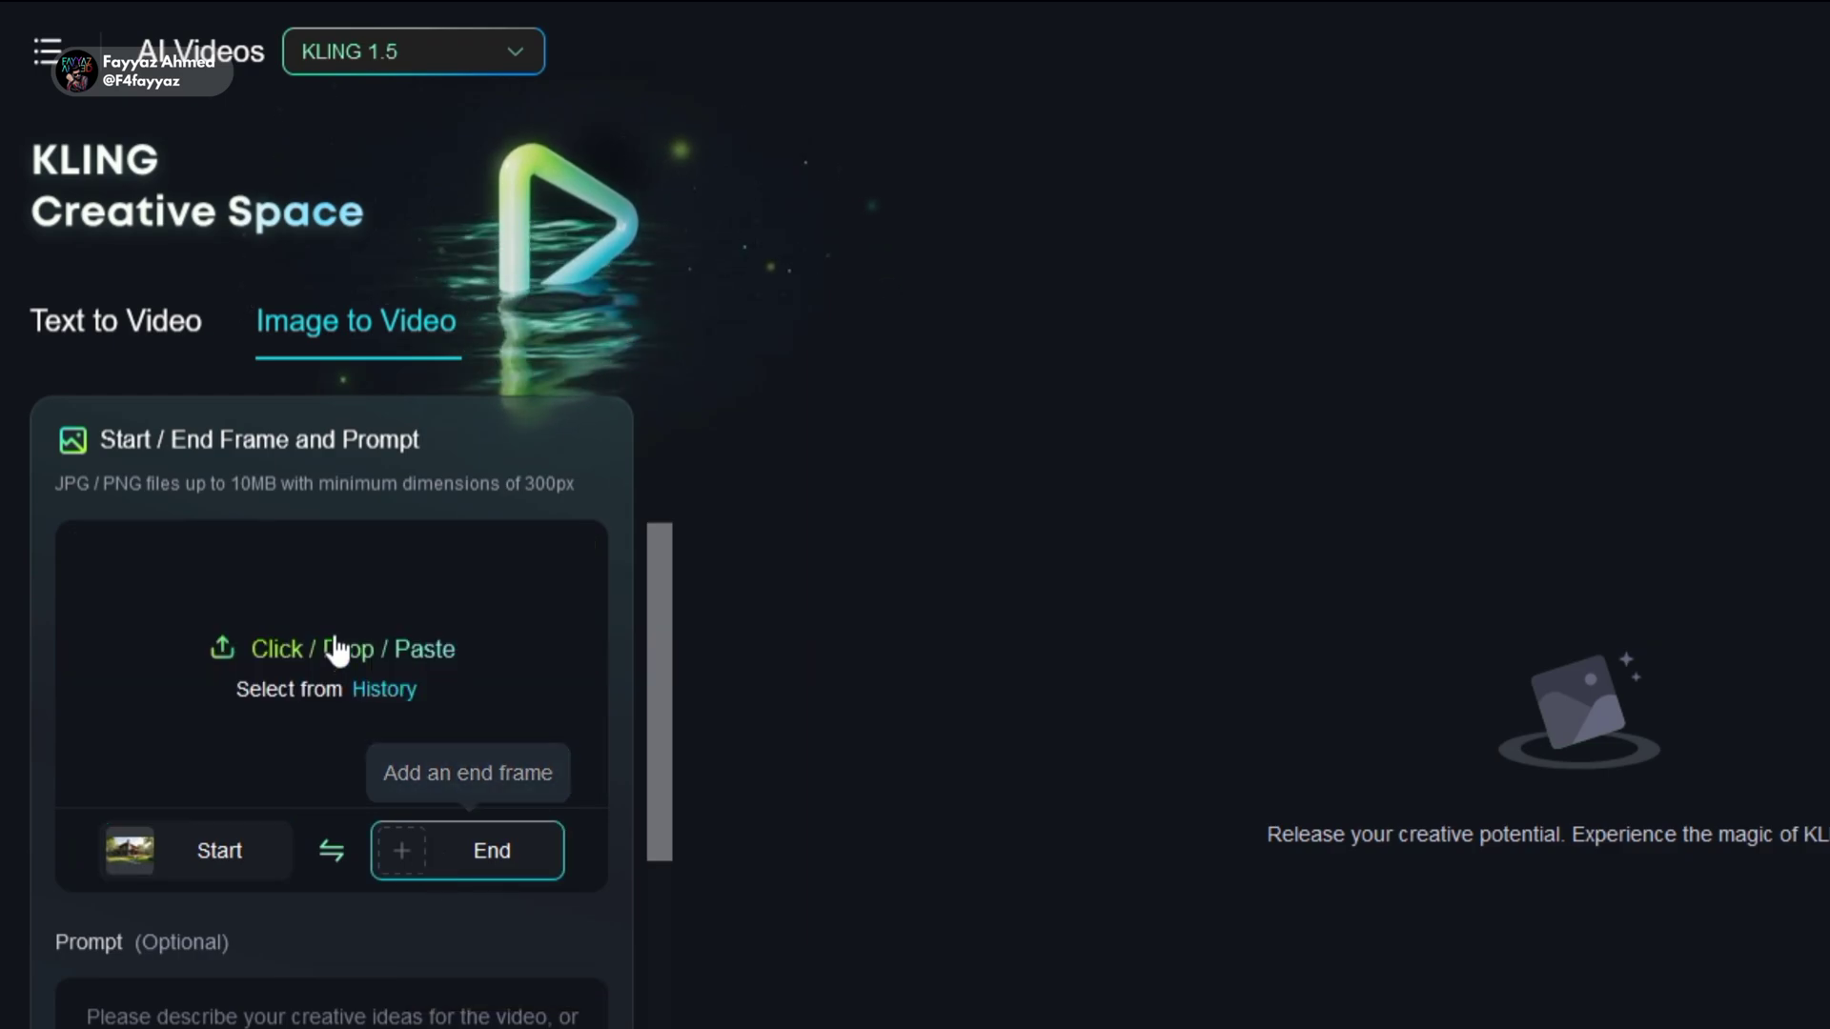
click(338, 653)
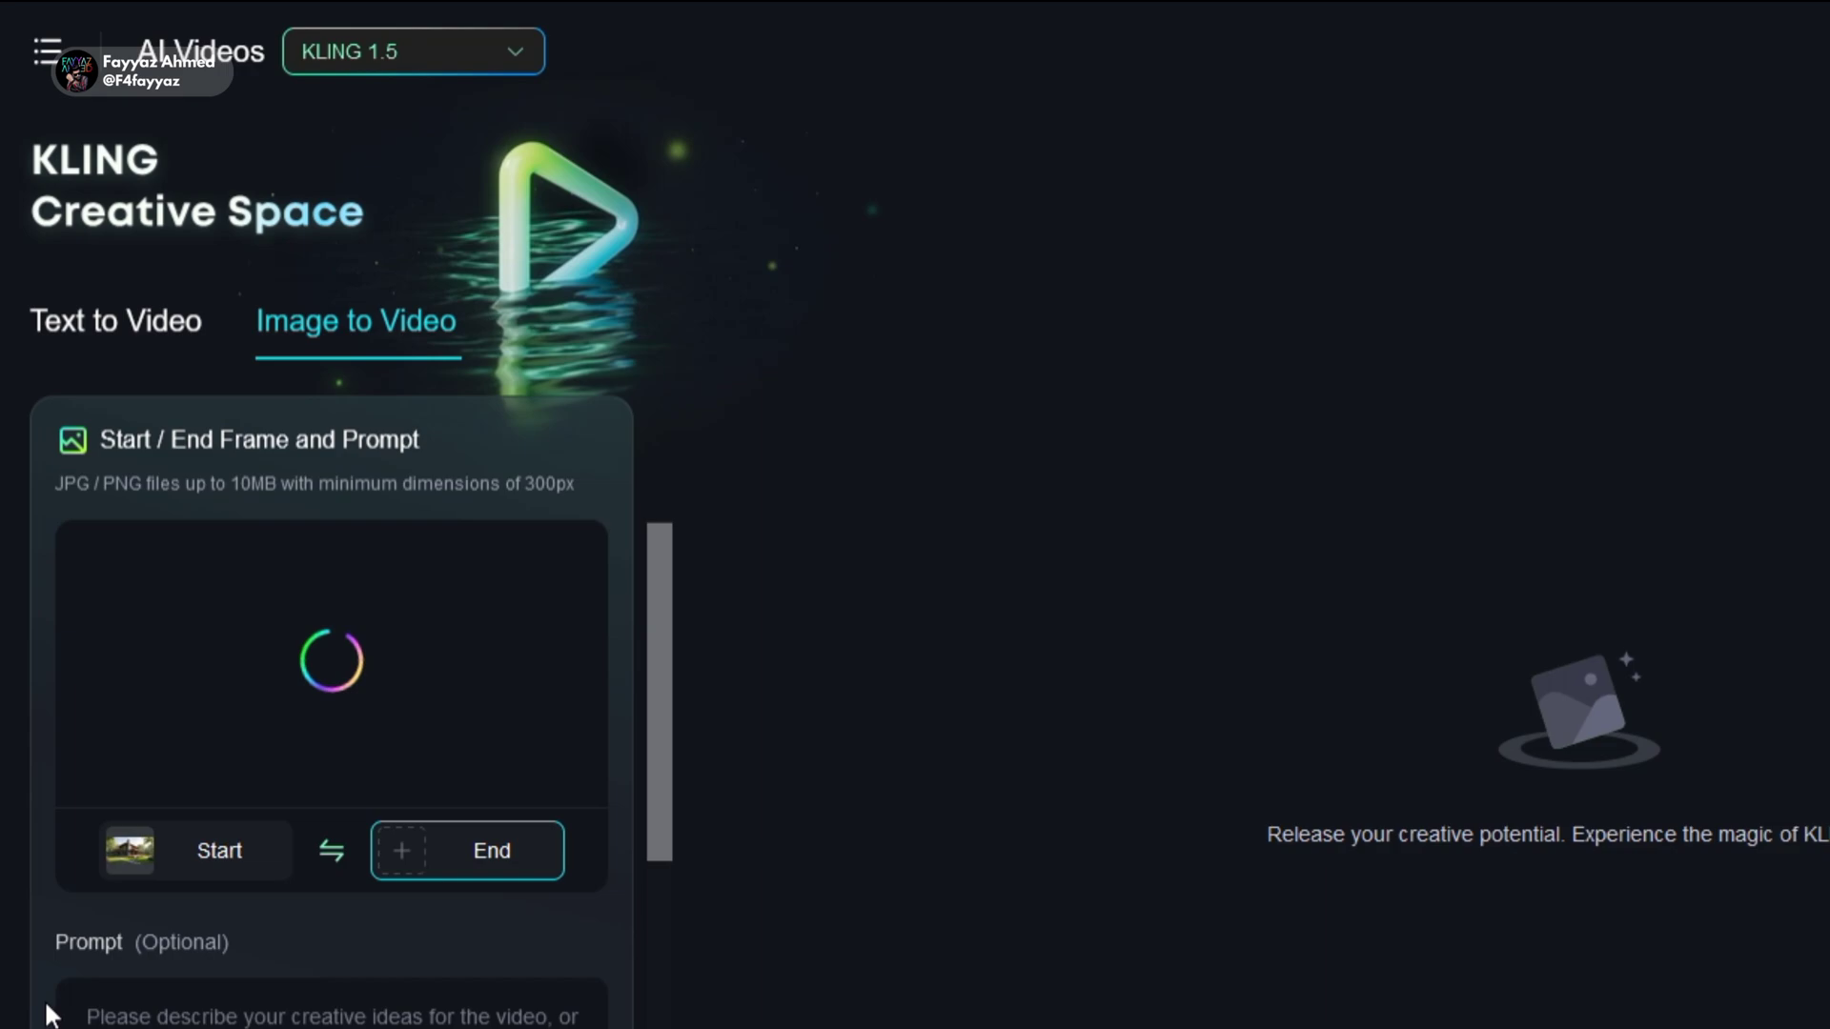
scroll(44, 1015, down, 6)
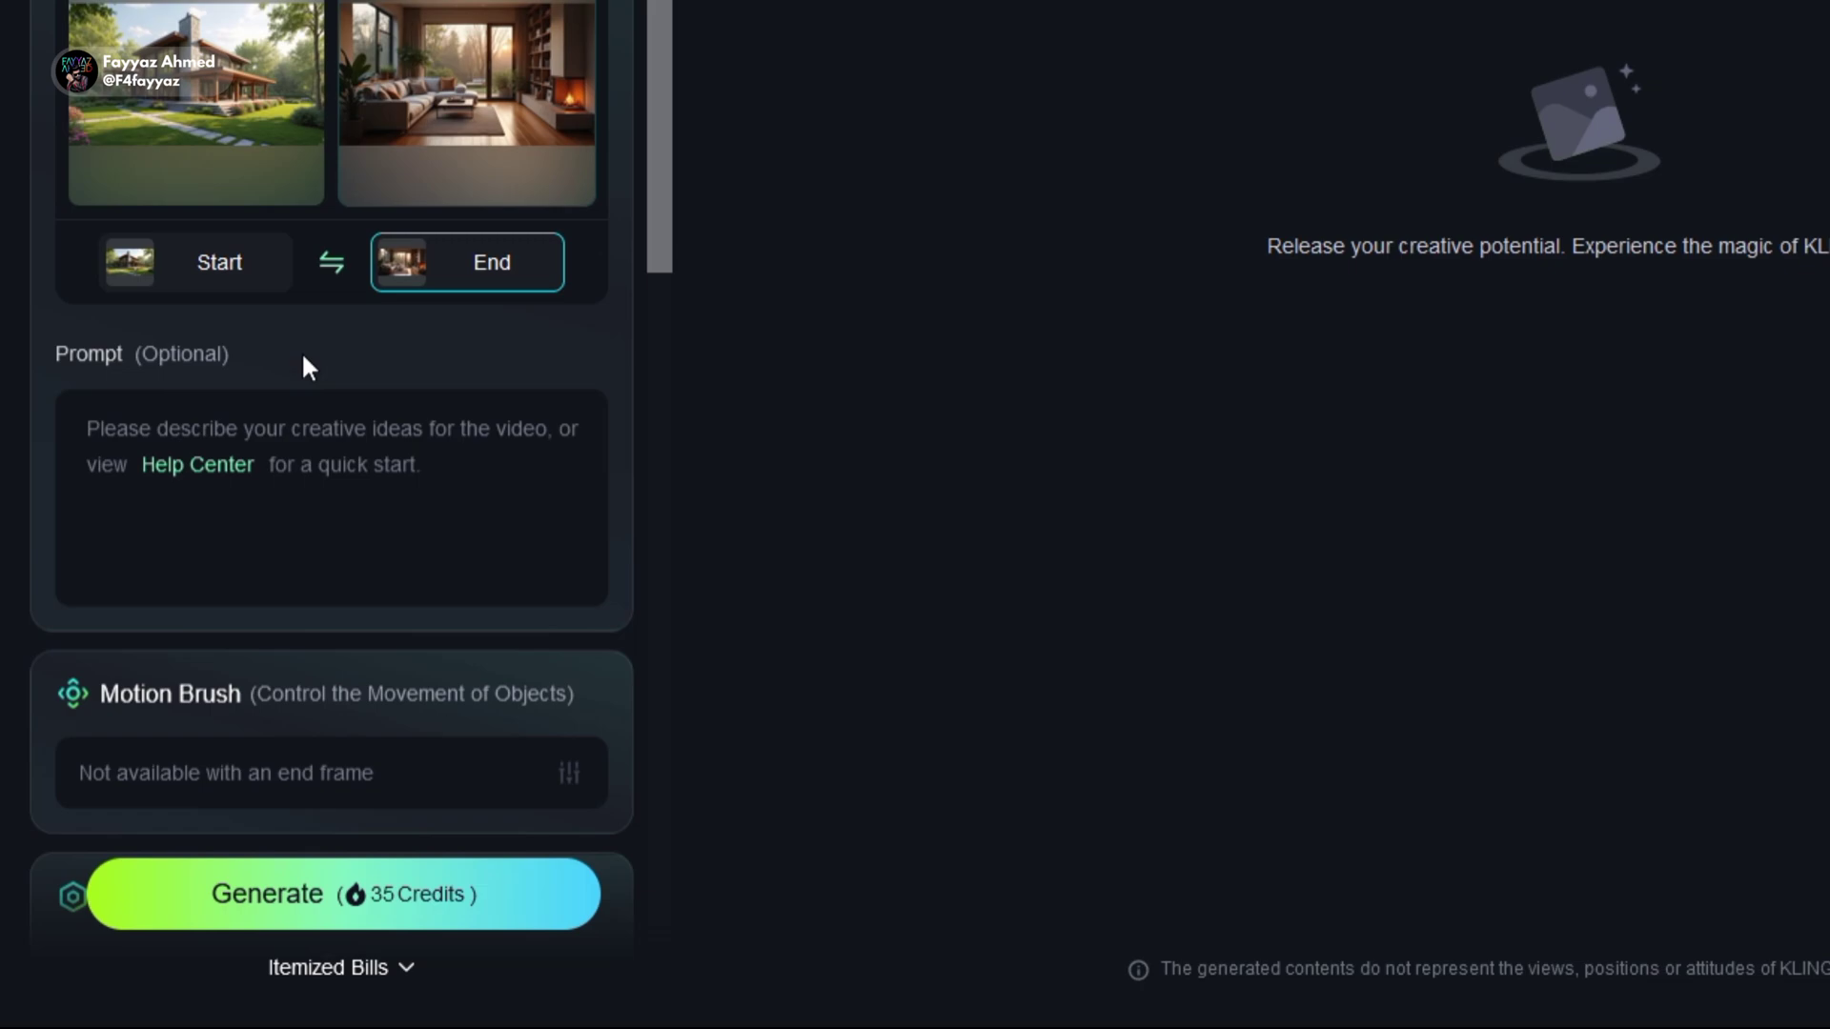
scroll(303, 360, down, 10)
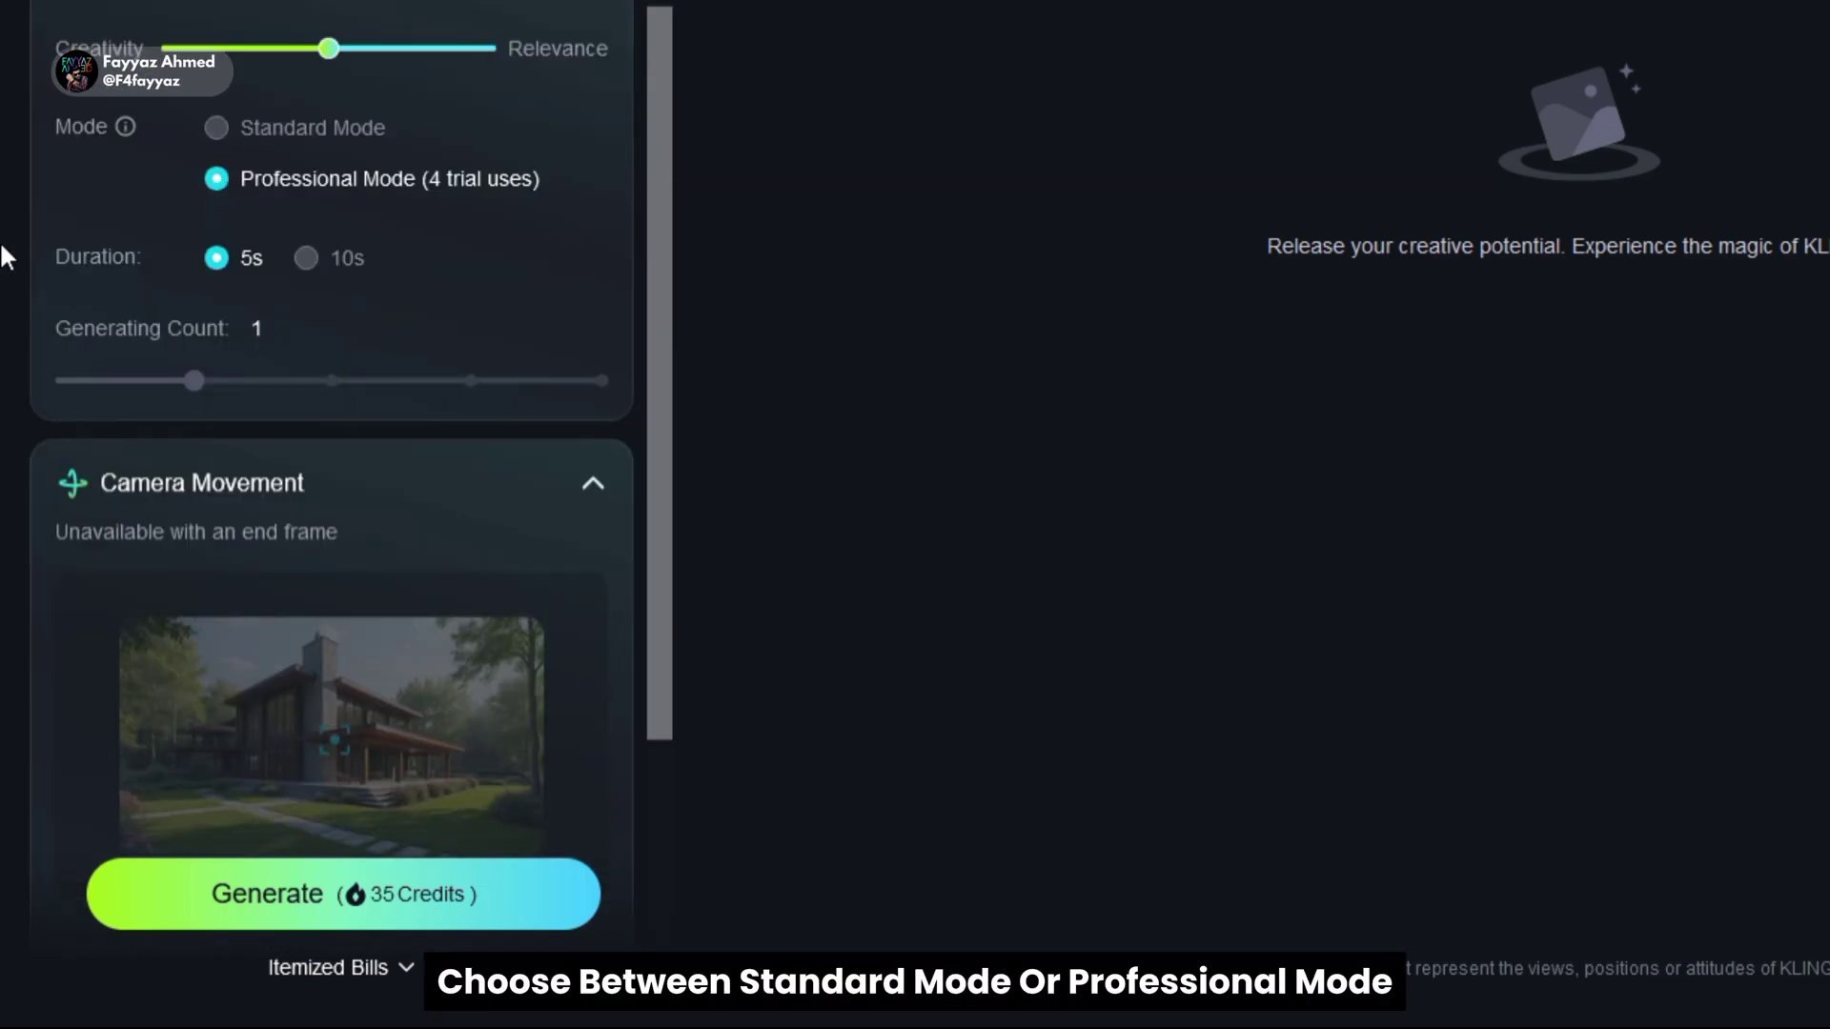
scroll(3, 249, down, 3)
scroll(2, 250, down, 2)
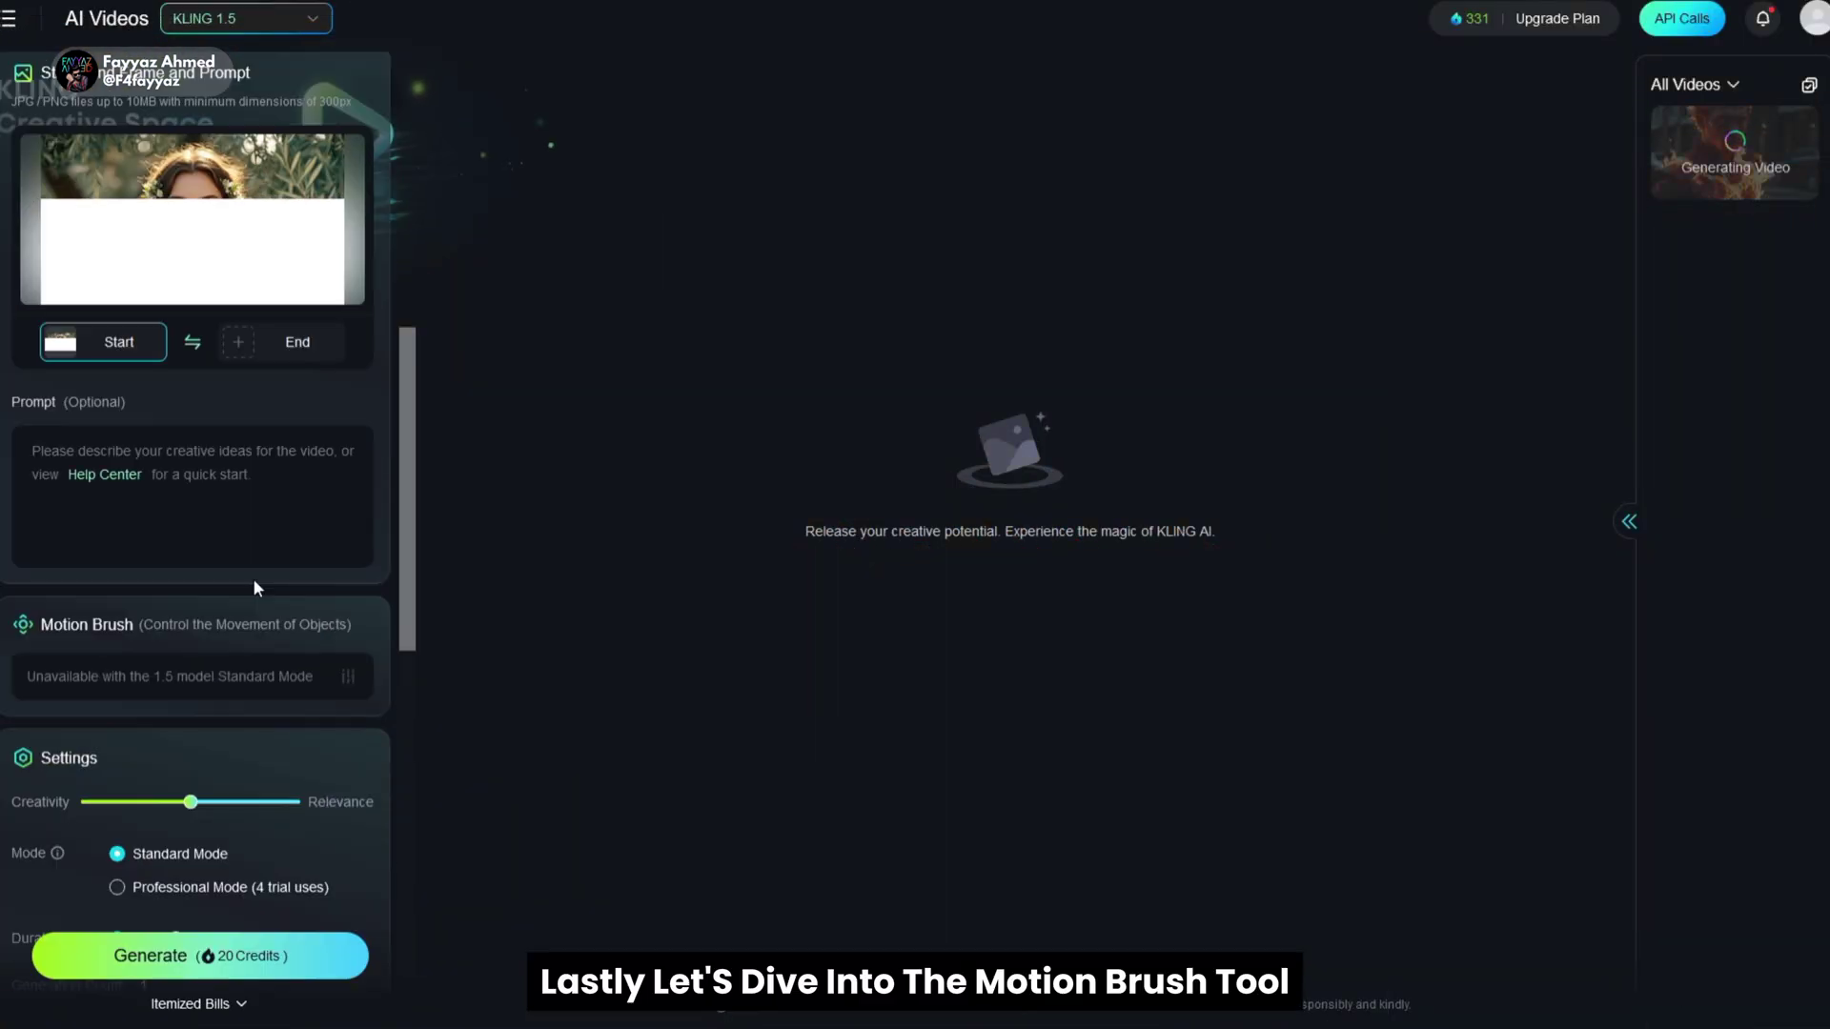
Set the portrait video to Professional Mode (35 credits) and open the Motion Brush editor.
scroll(254, 582, down, 3)
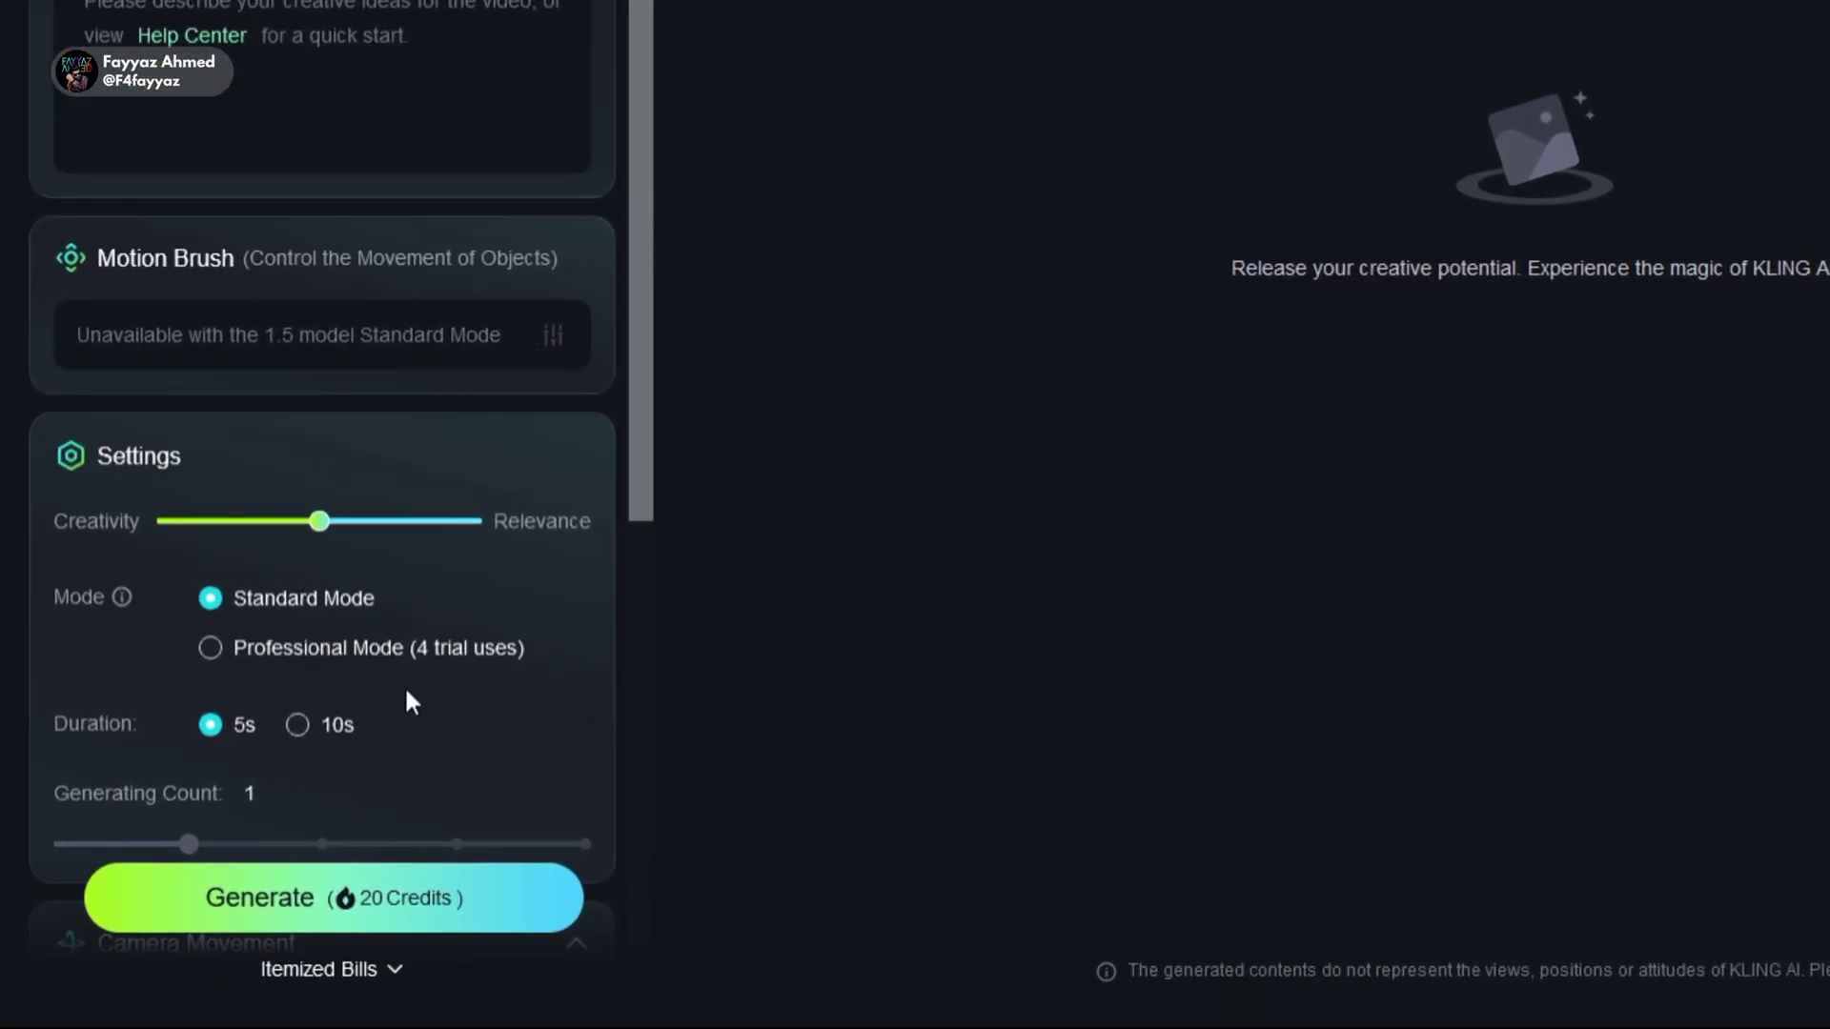
click(255, 650)
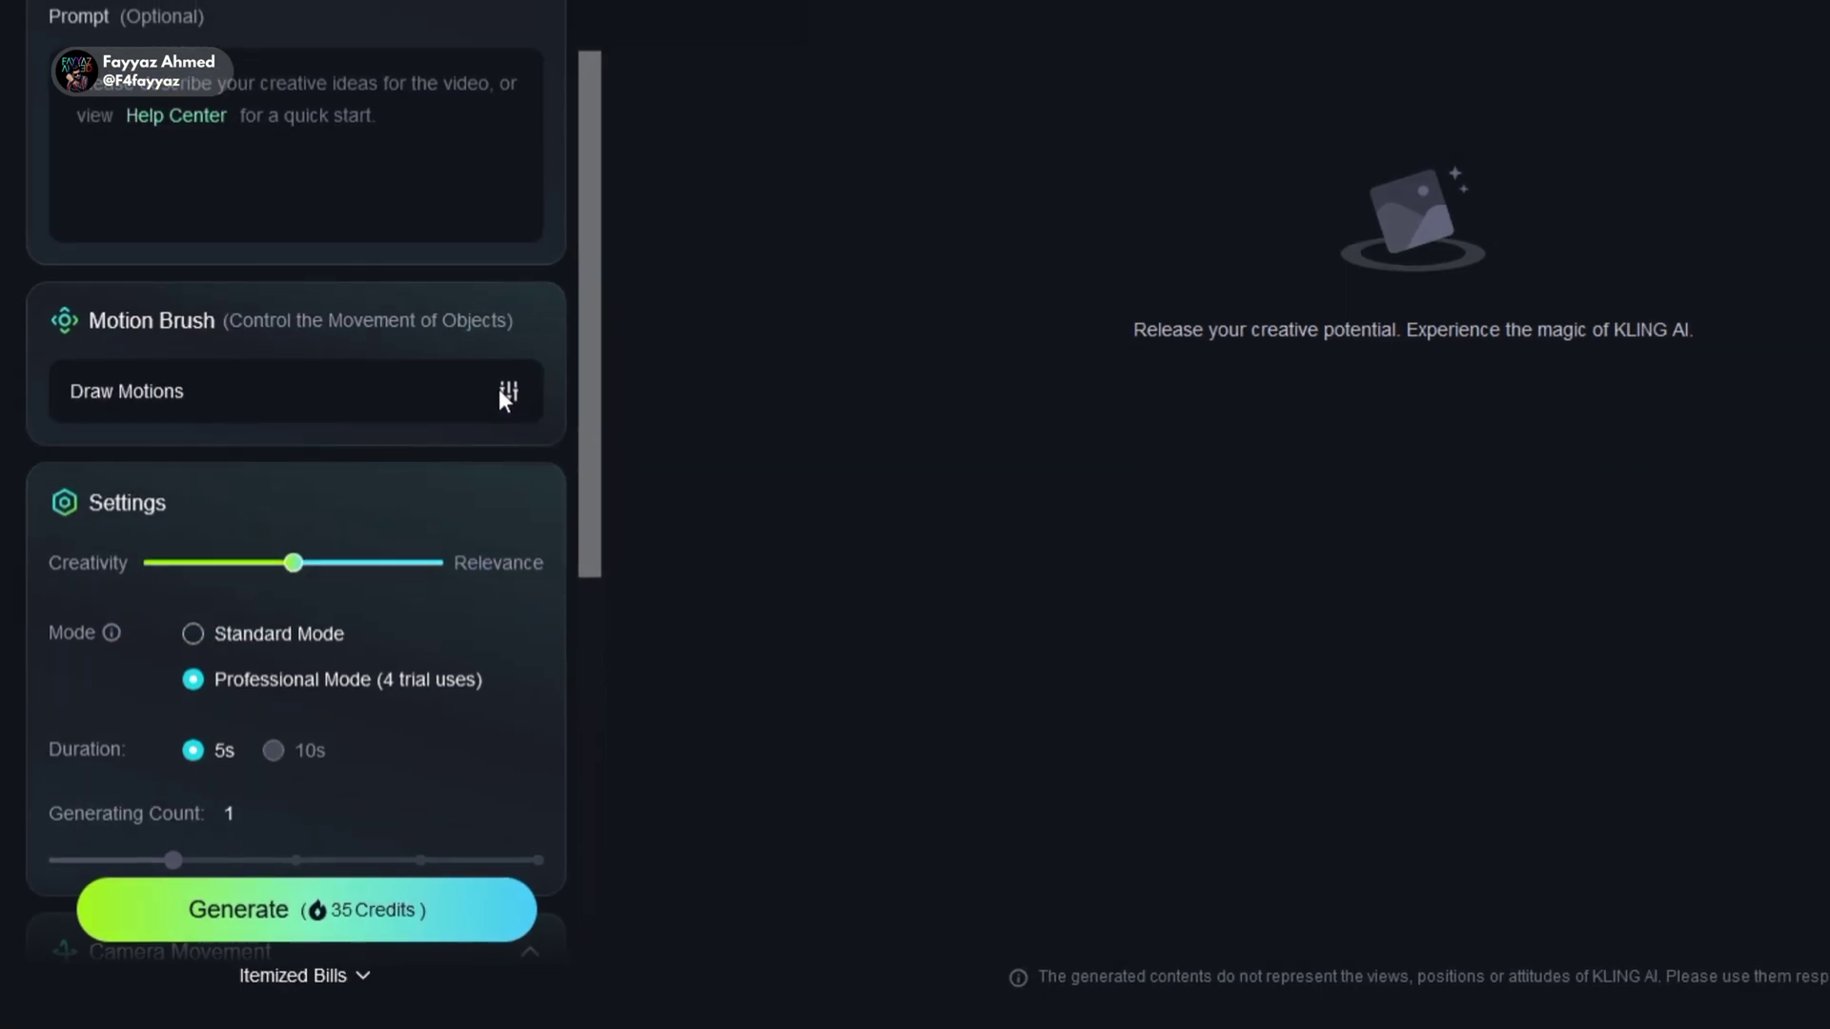
click(505, 393)
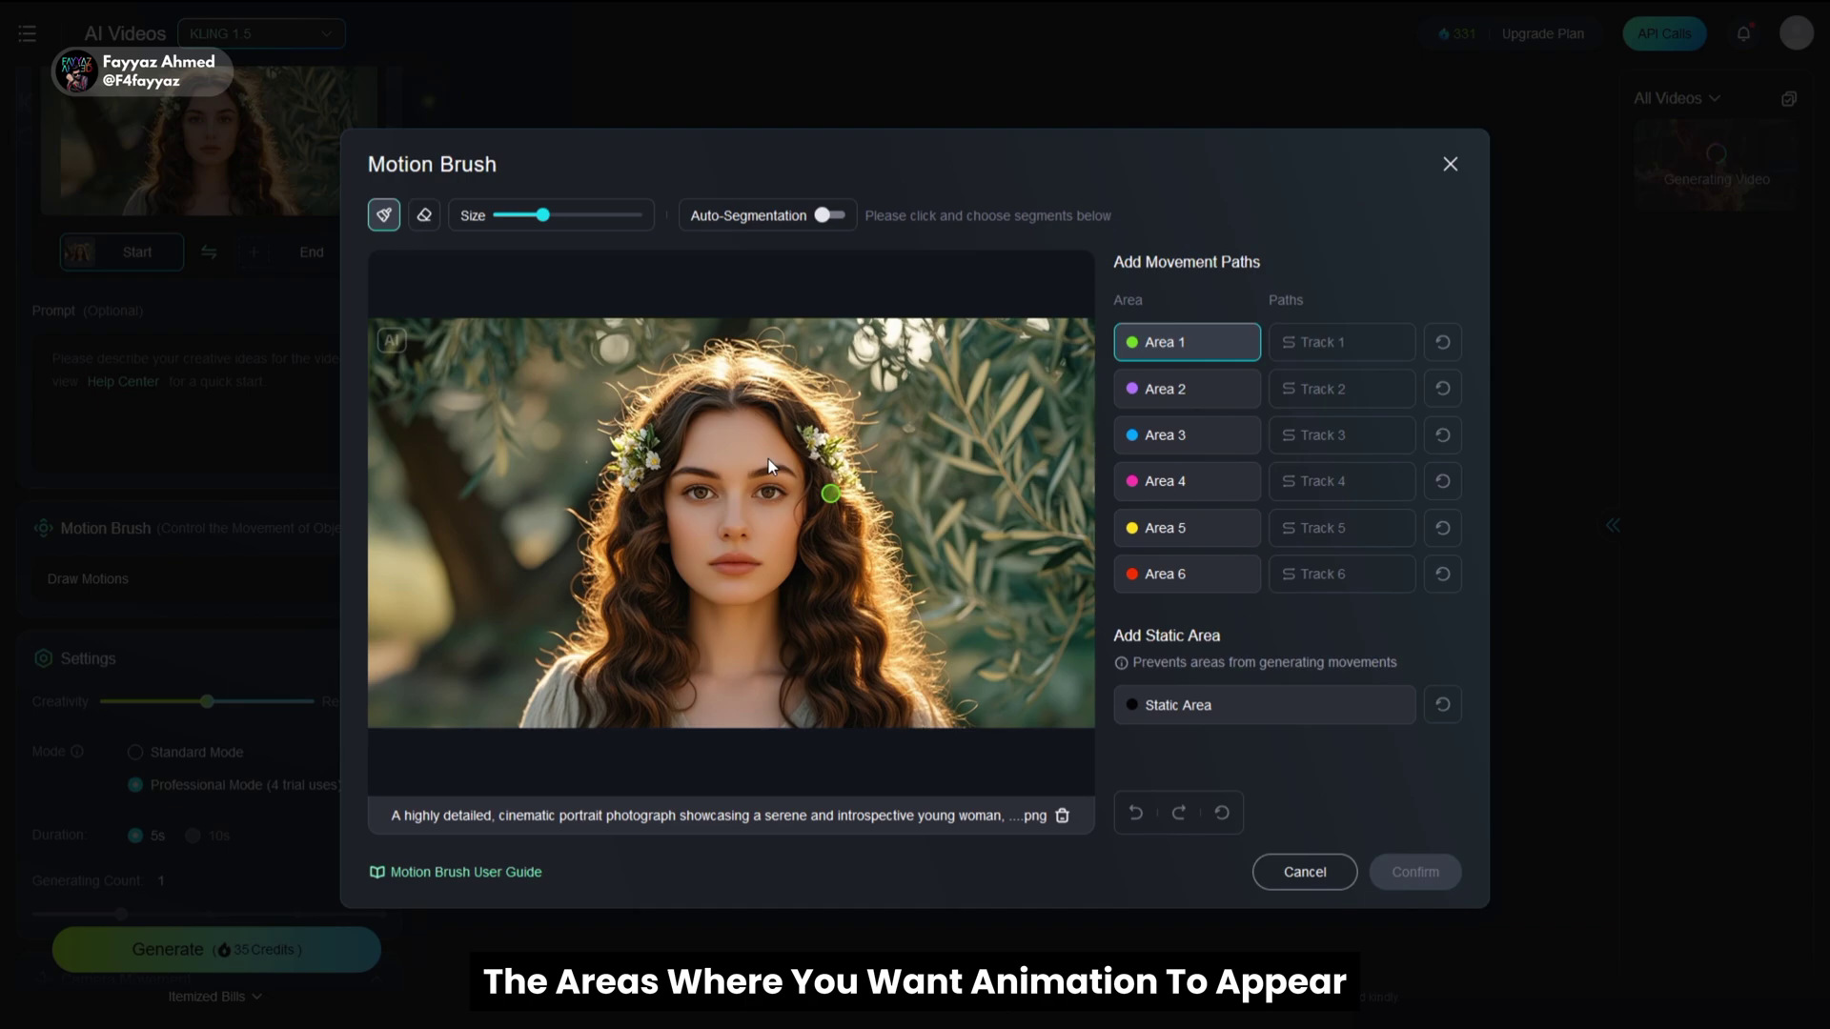
Paint Area 1 motion over the olive leaves and a static area down the woman's face.
drag(941, 364, 1094, 530)
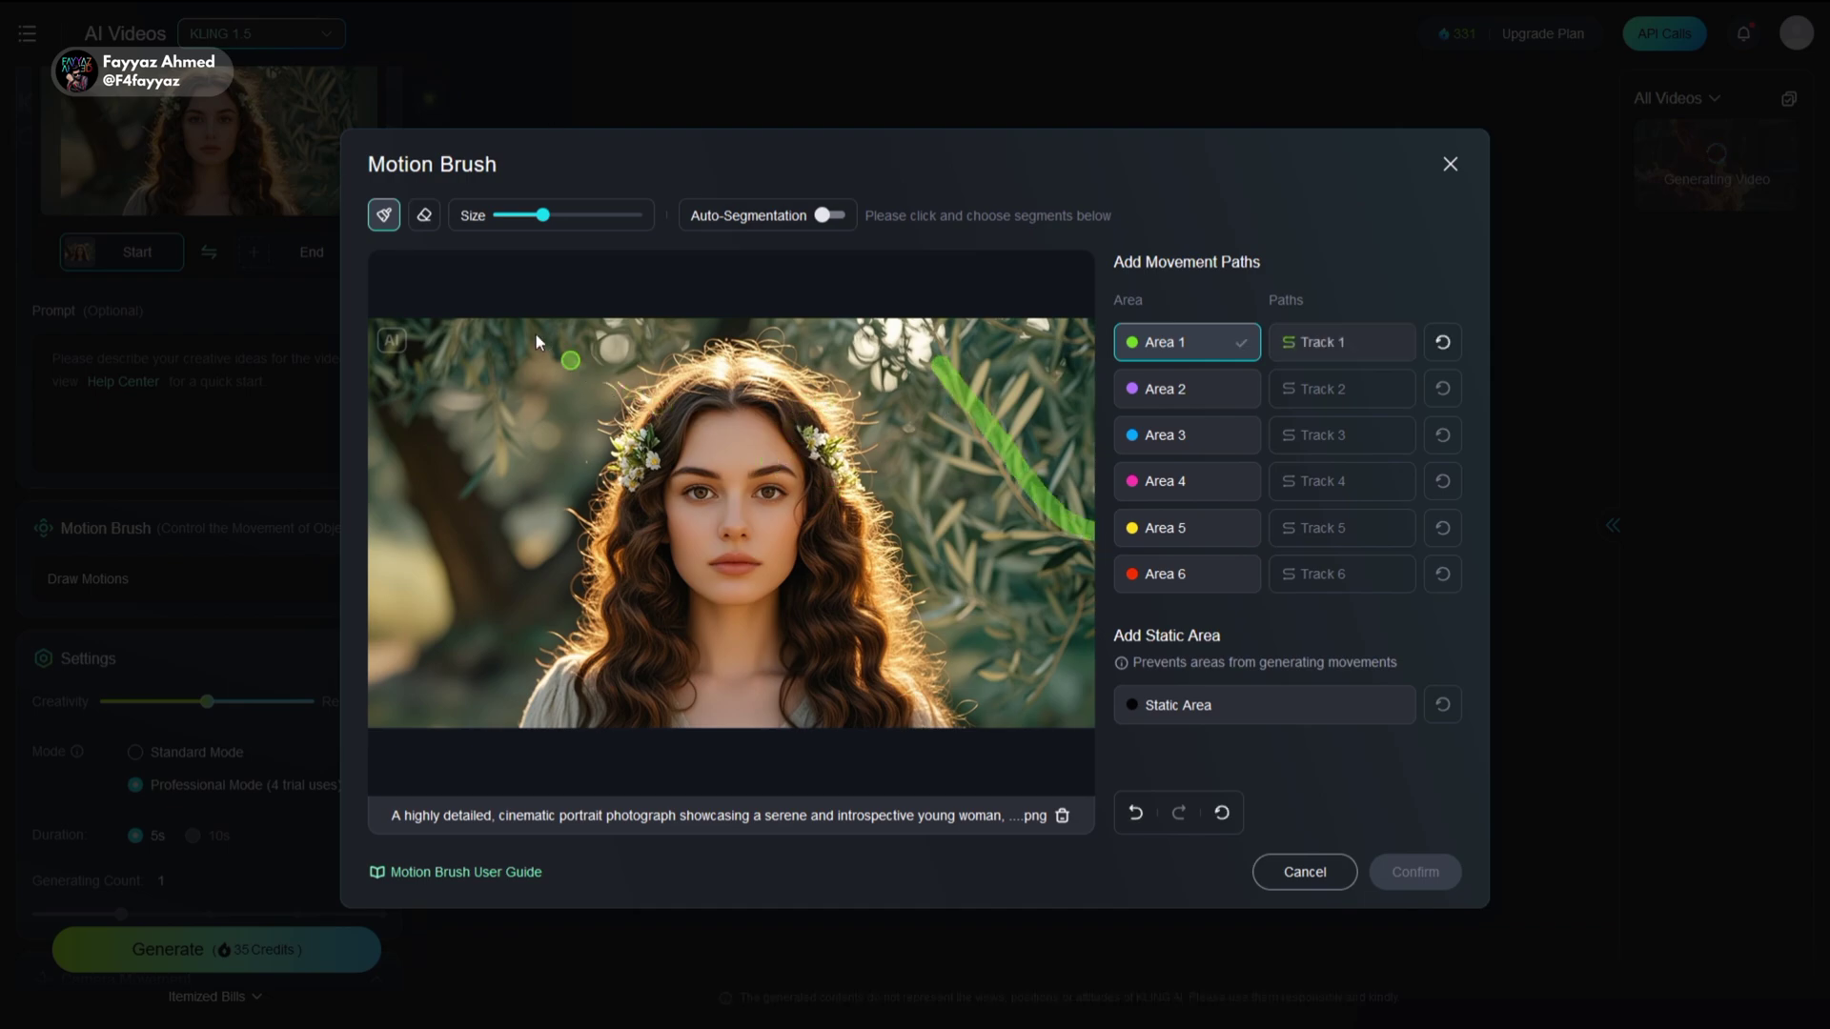
drag(536, 335, 358, 352)
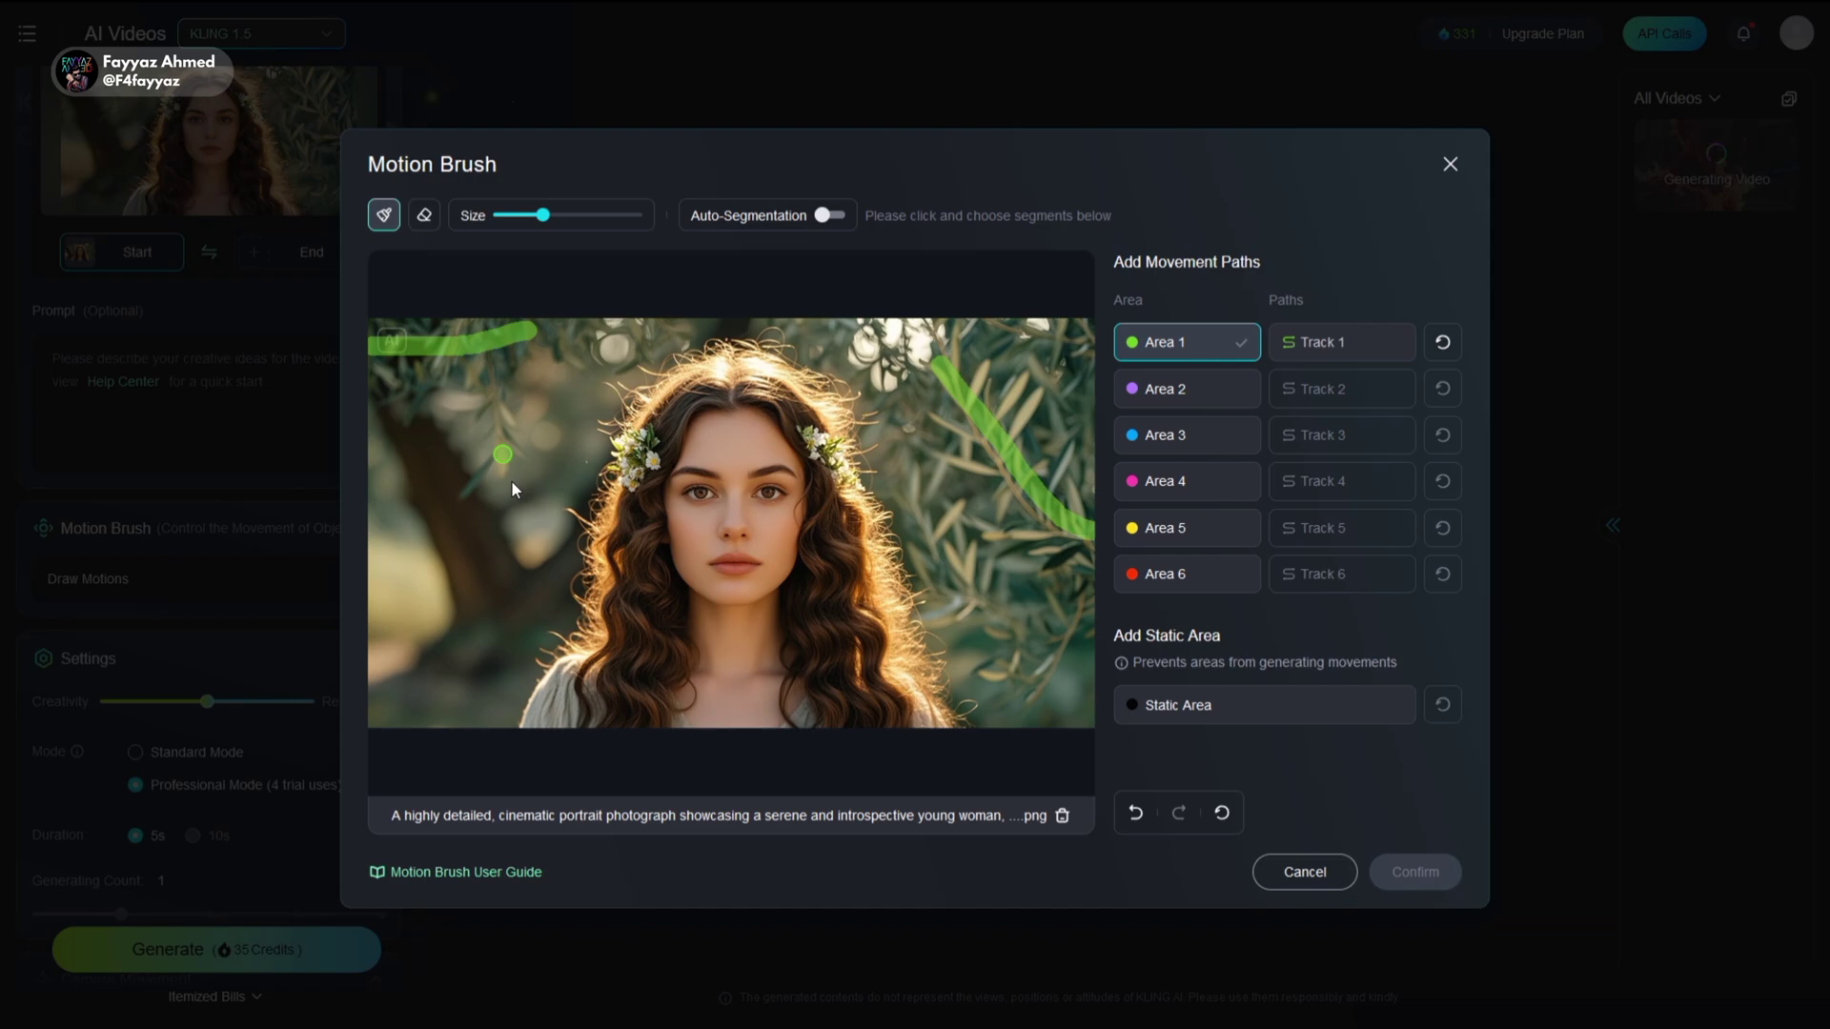
click(1289, 711)
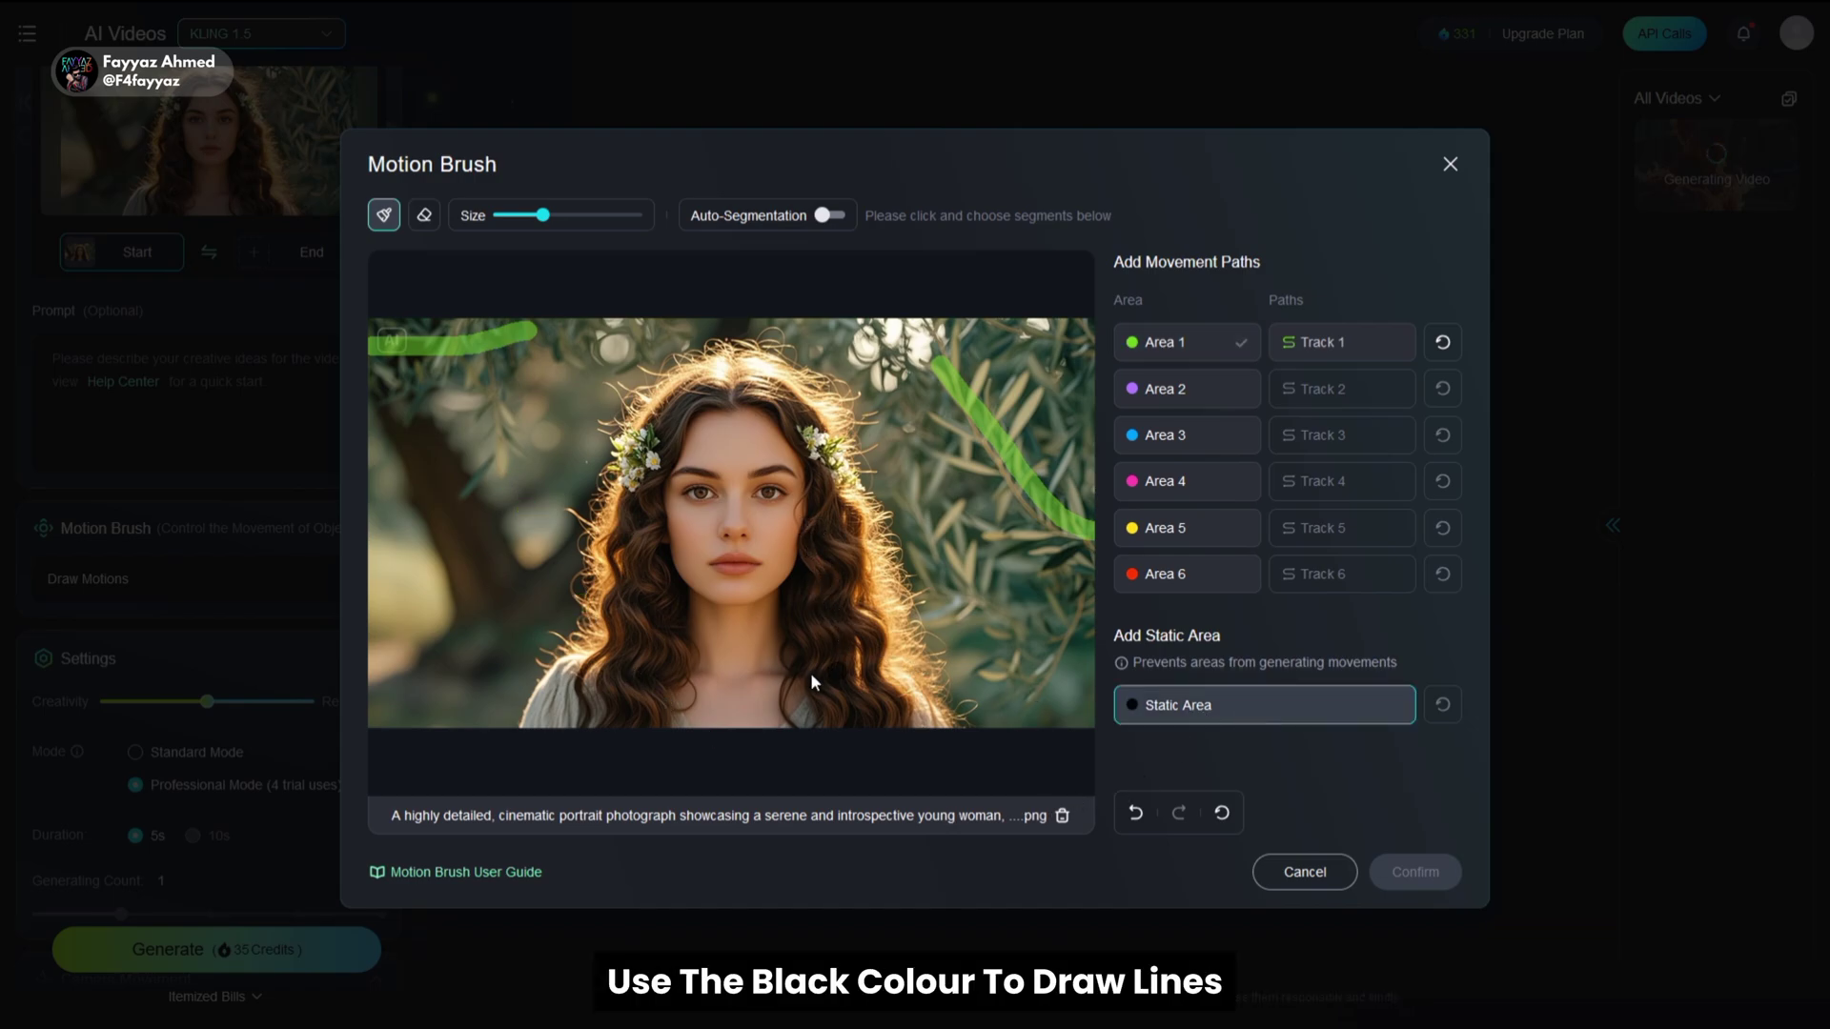
drag(788, 489, 763, 451)
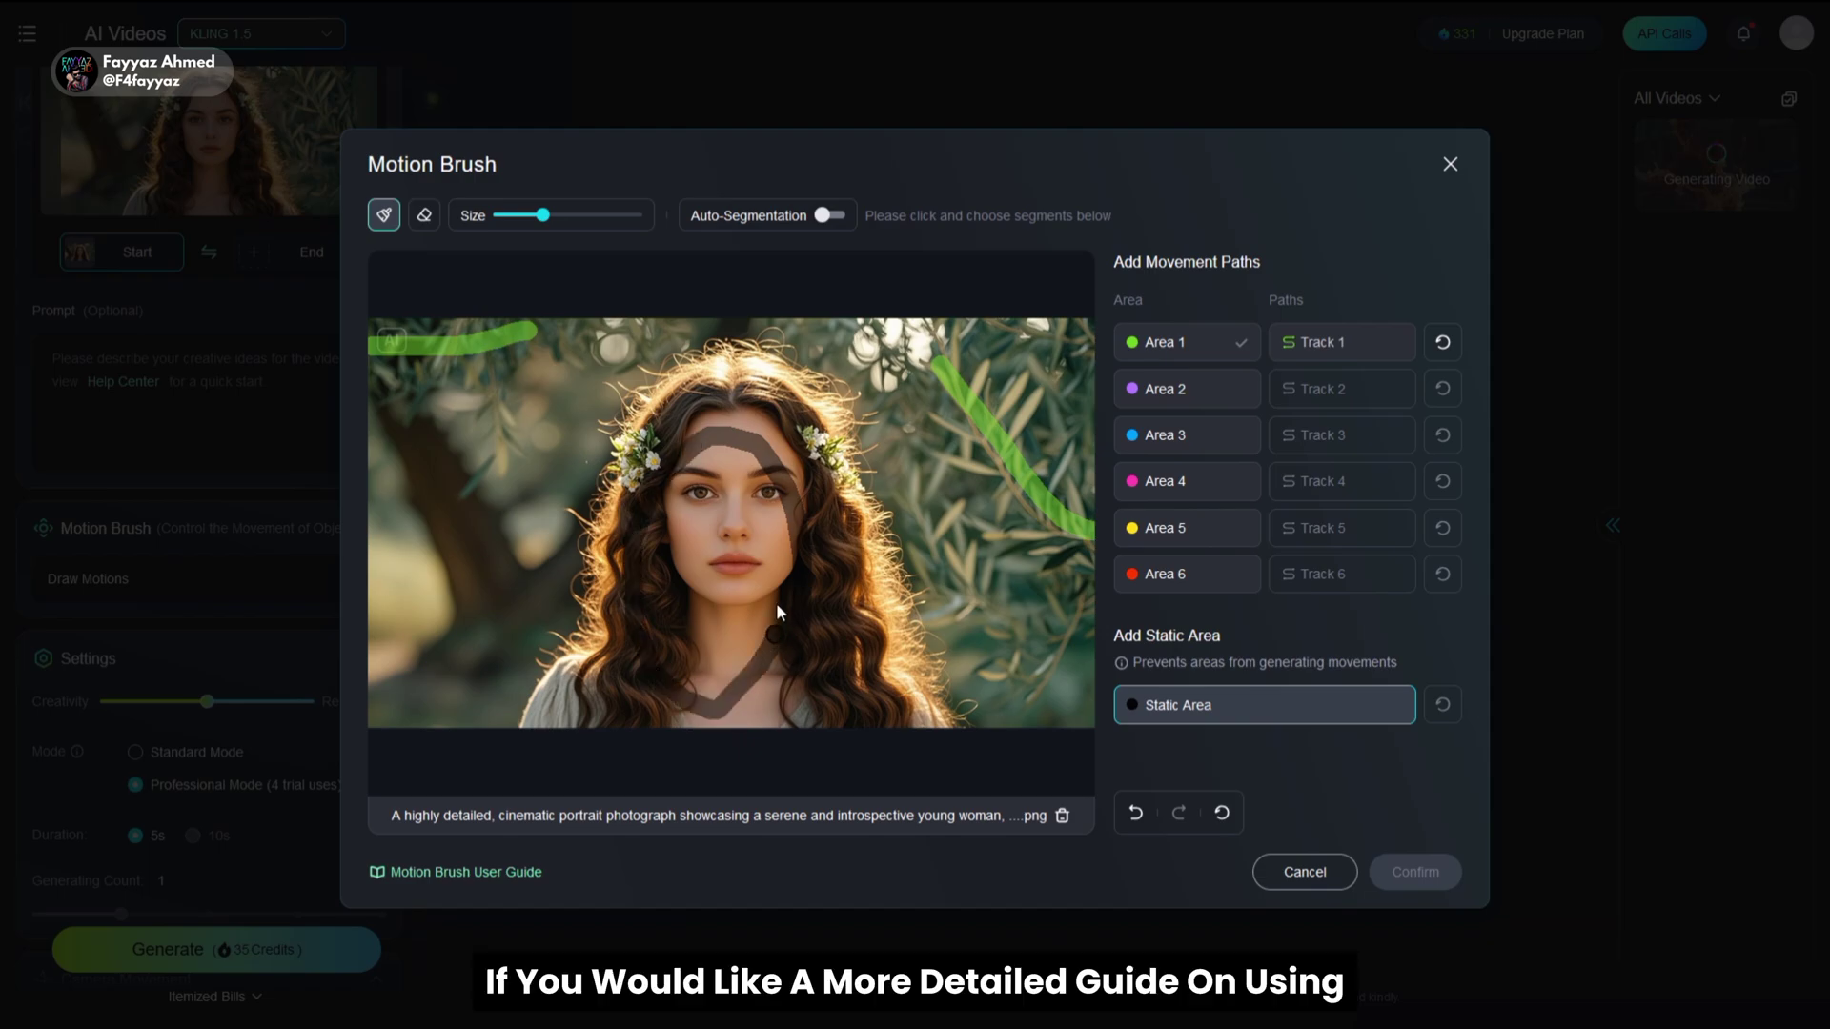
drag(778, 606, 776, 608)
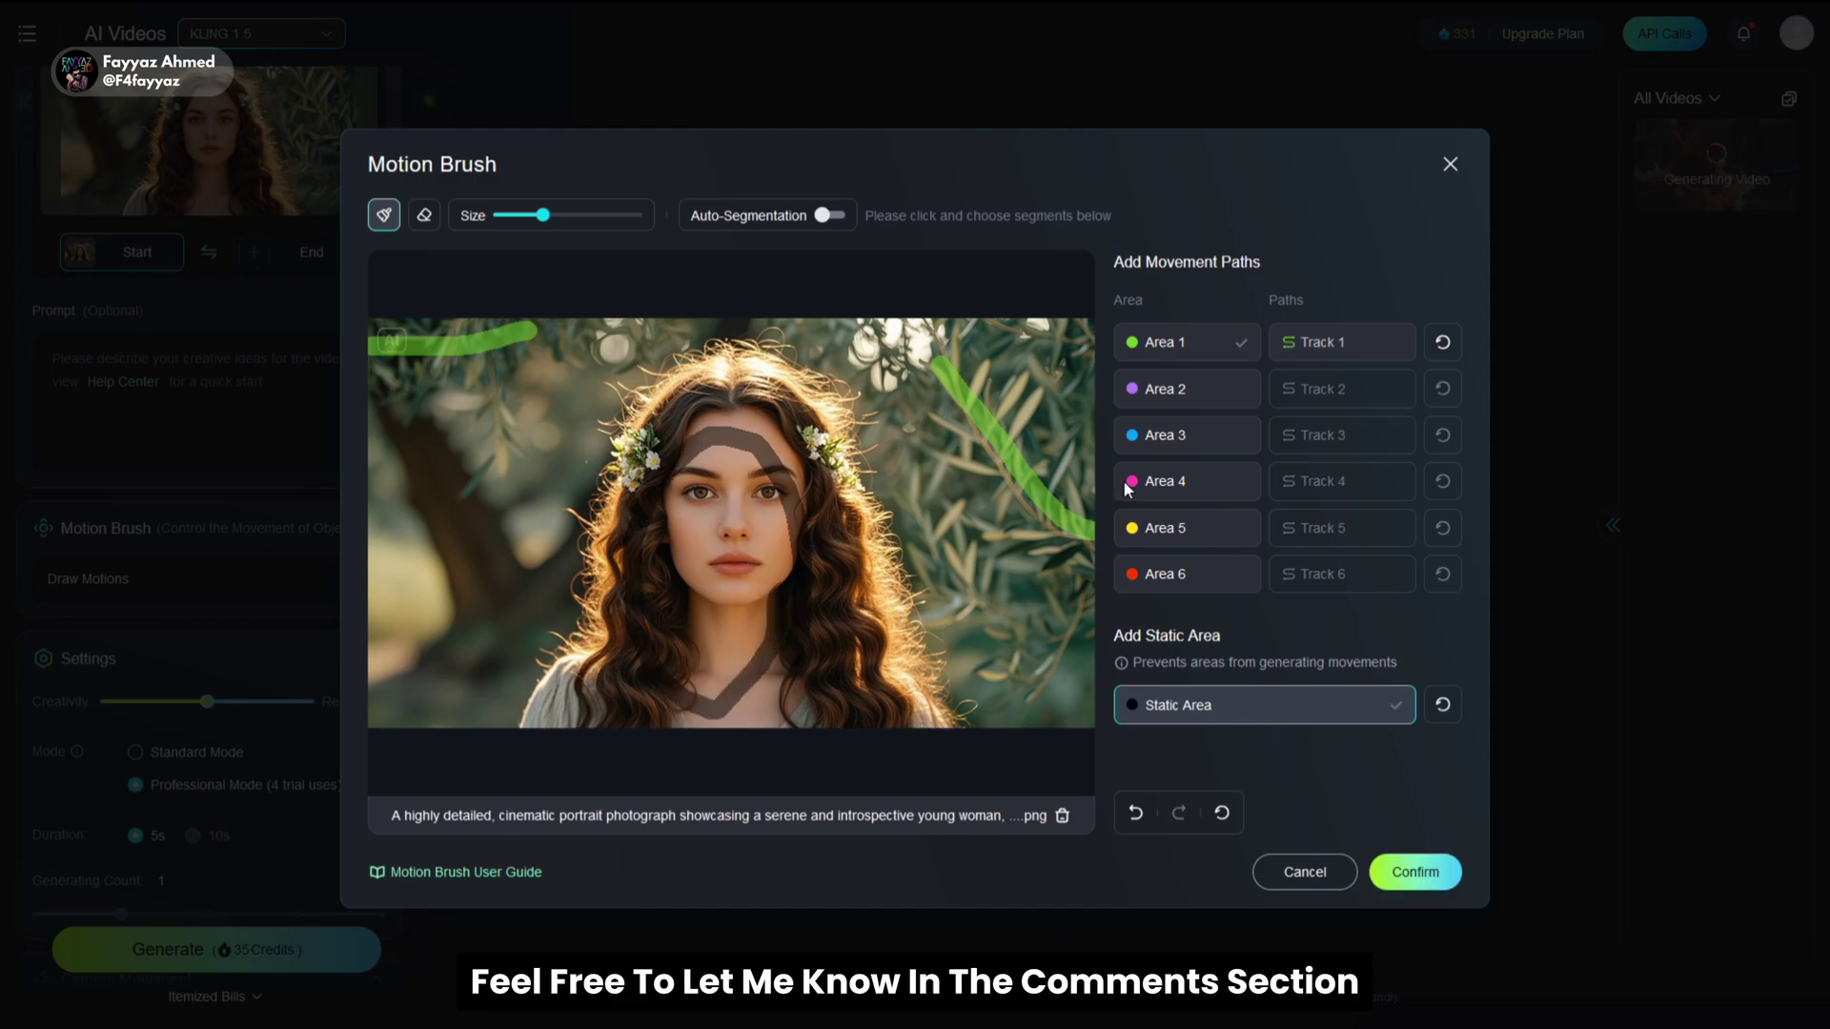
Paint an Area 2 stroke at the left edge and confirm despite the unpaired-track warning.
click(1216, 392)
drag(415, 595, 389, 608)
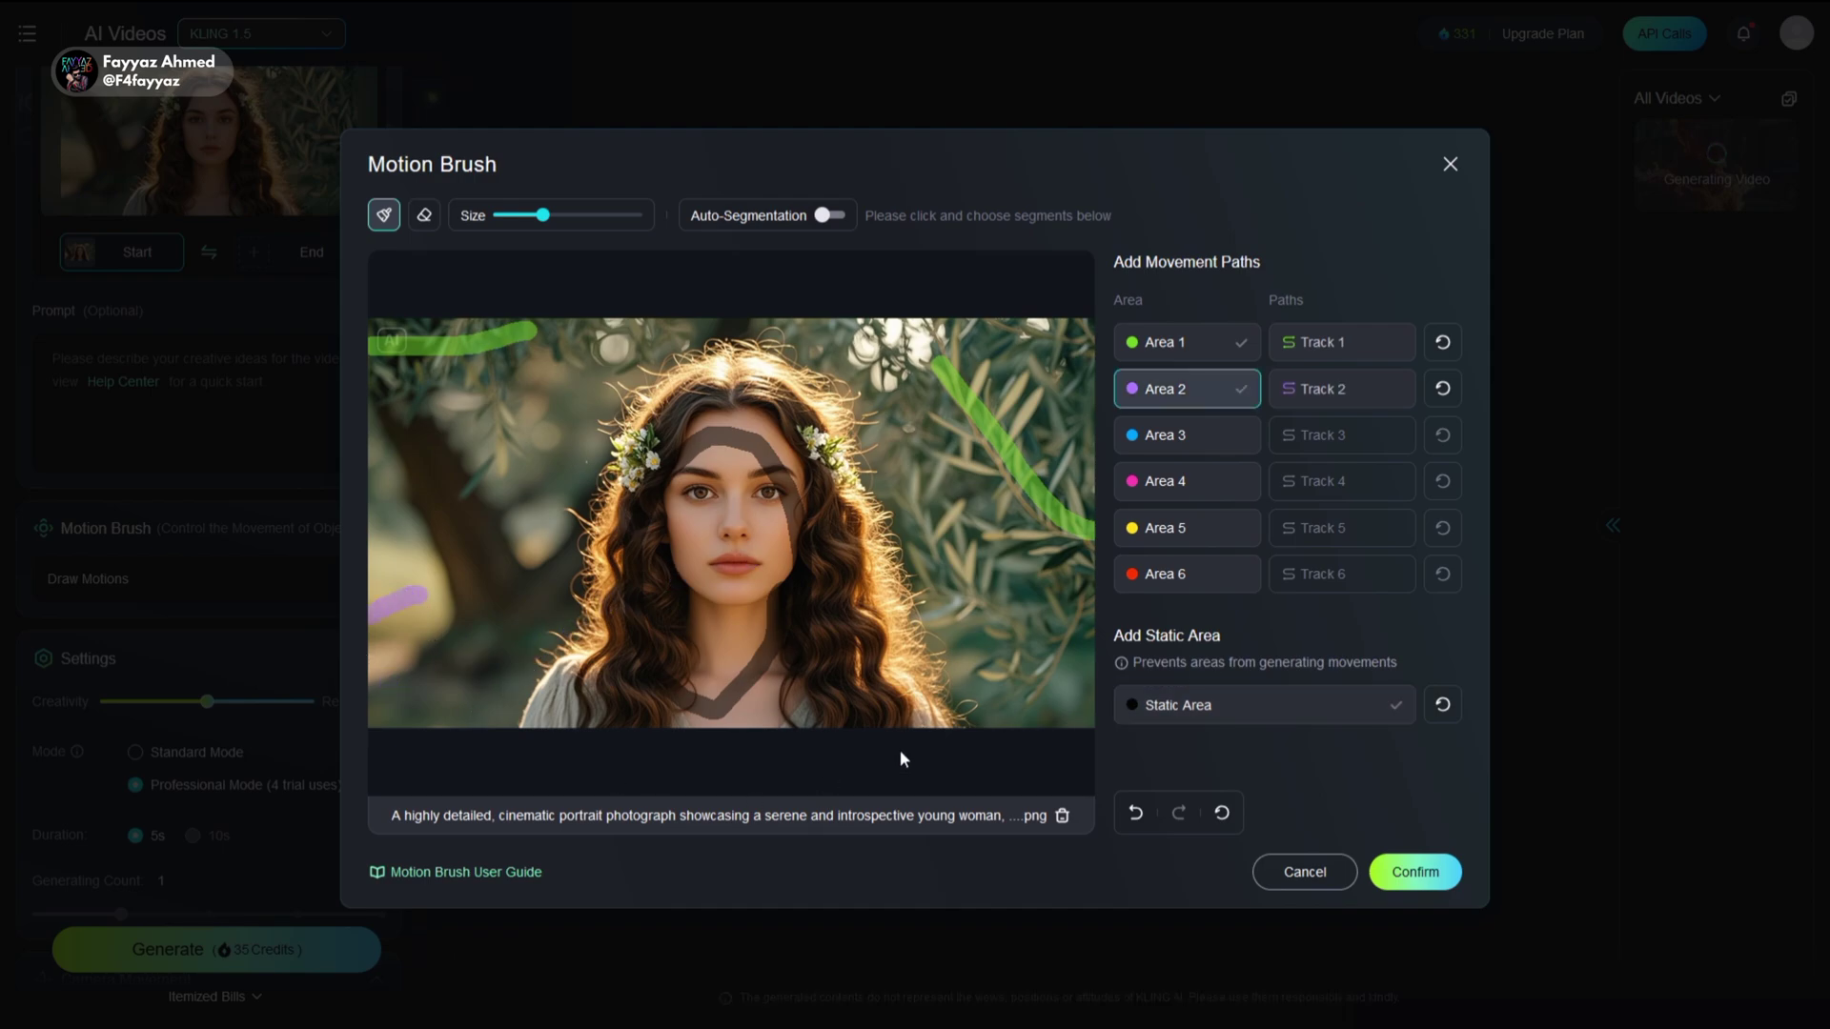
click(1415, 871)
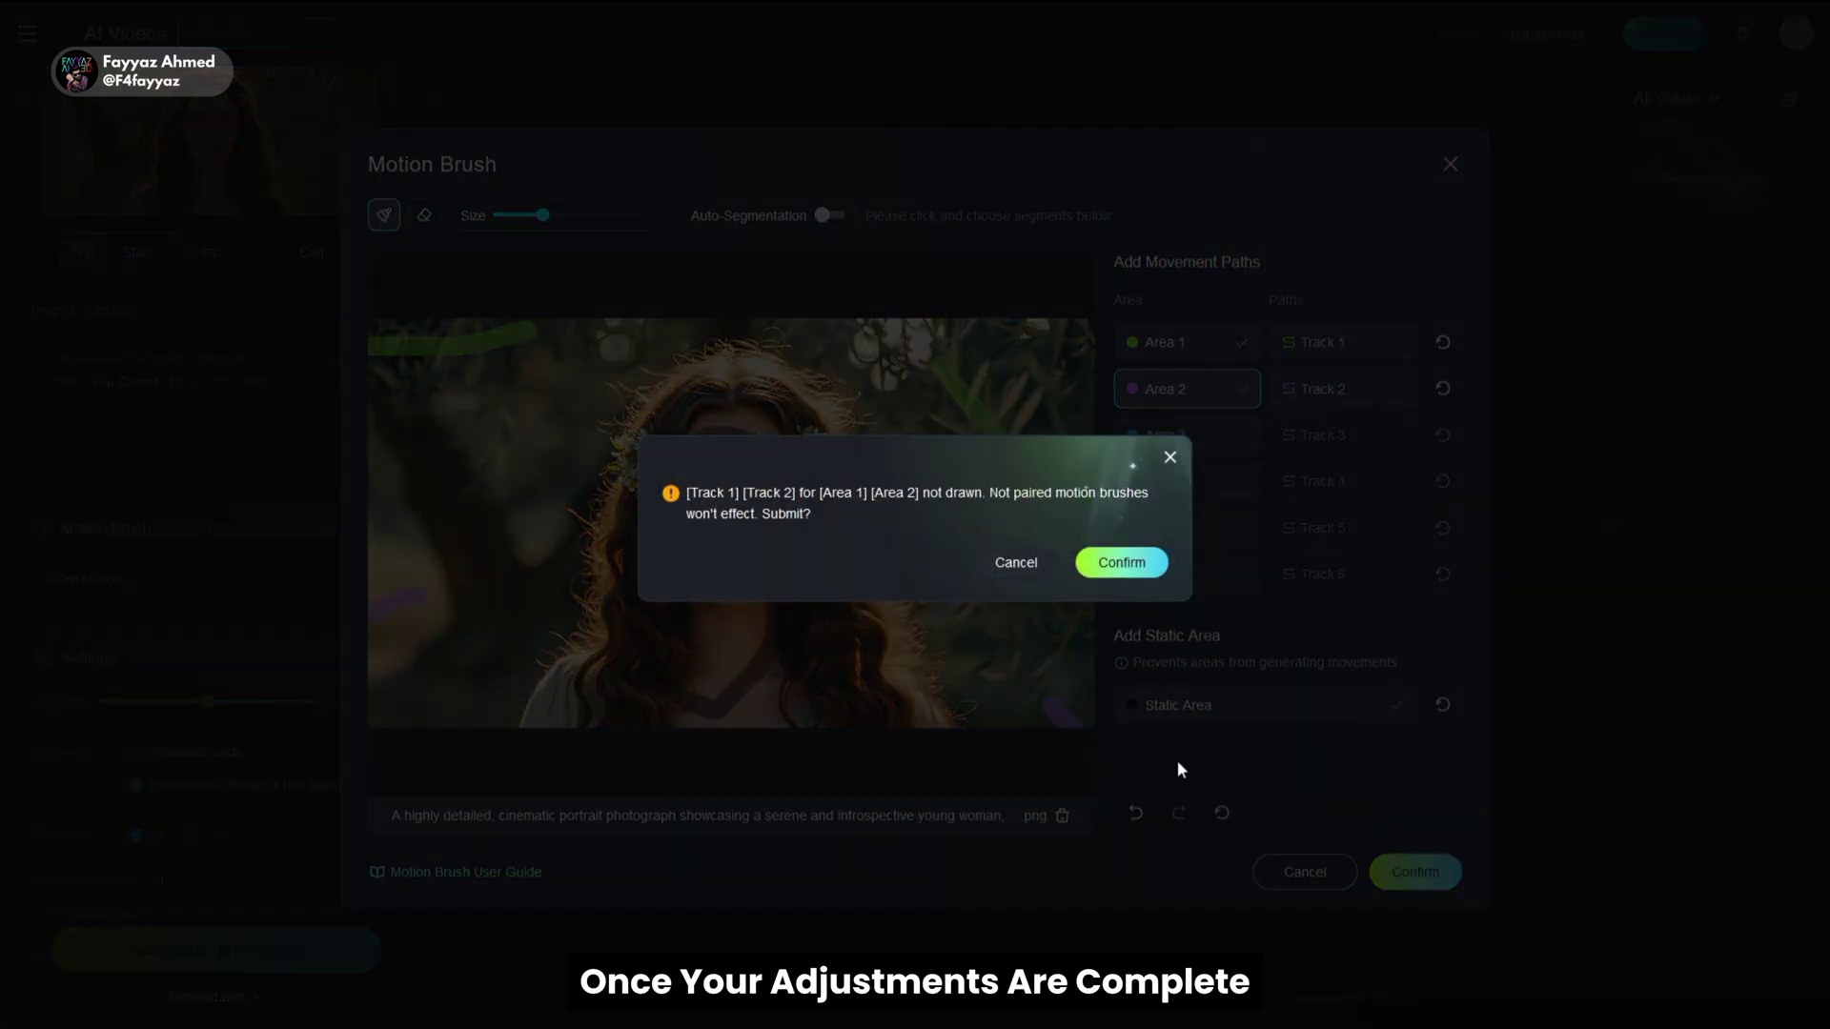
click(1143, 564)
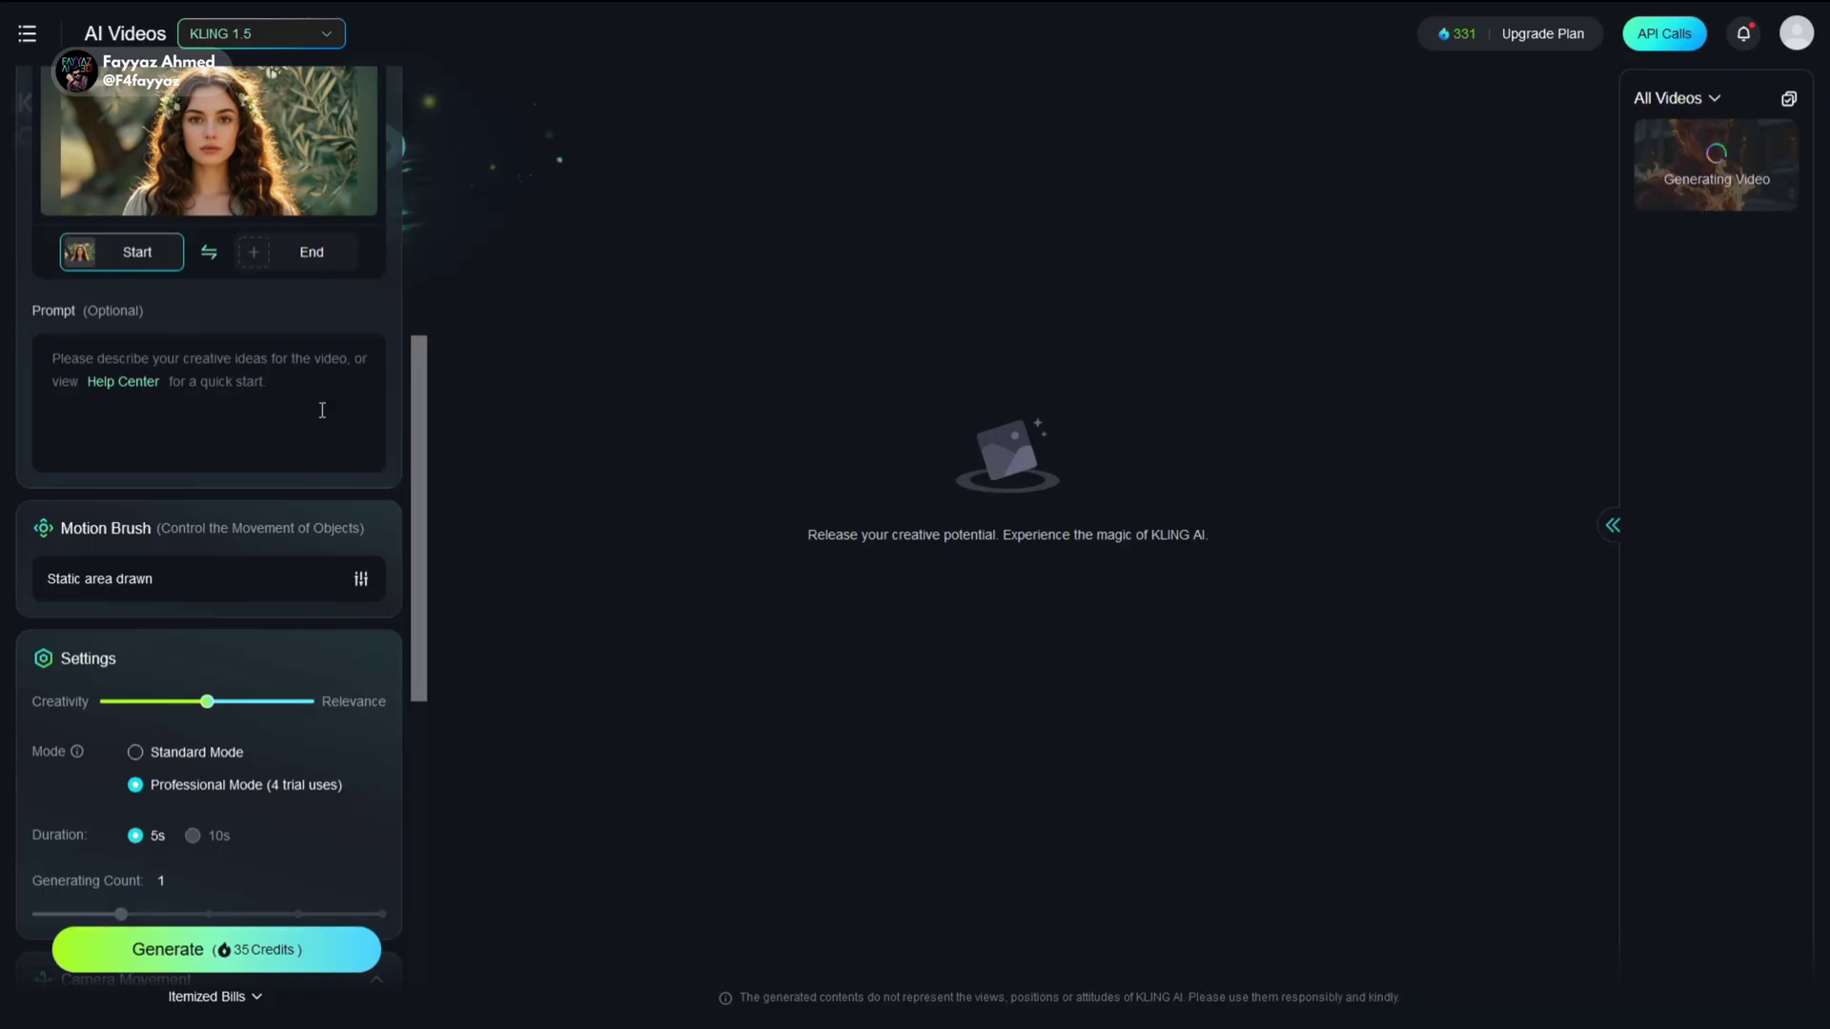
Generate the portrait video with Professional Mode at 5s.
scroll(83, 597, down, 5)
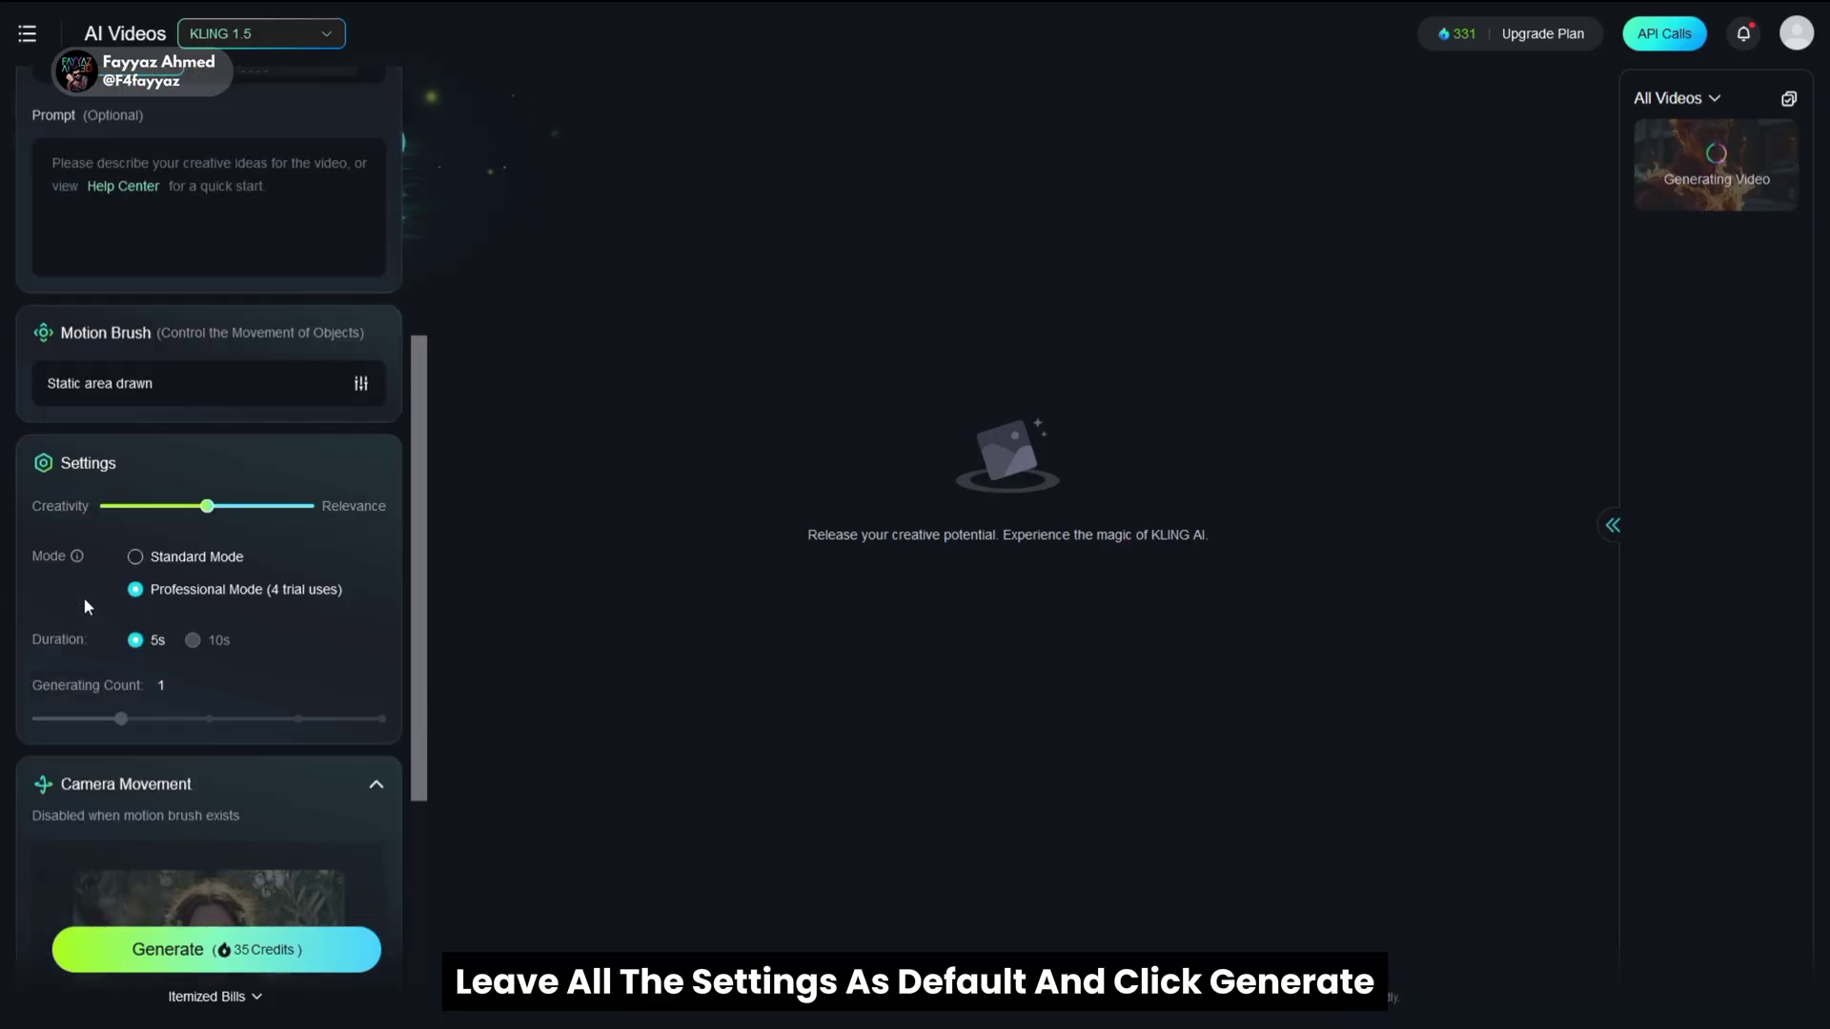
scroll(82, 599, down, 2)
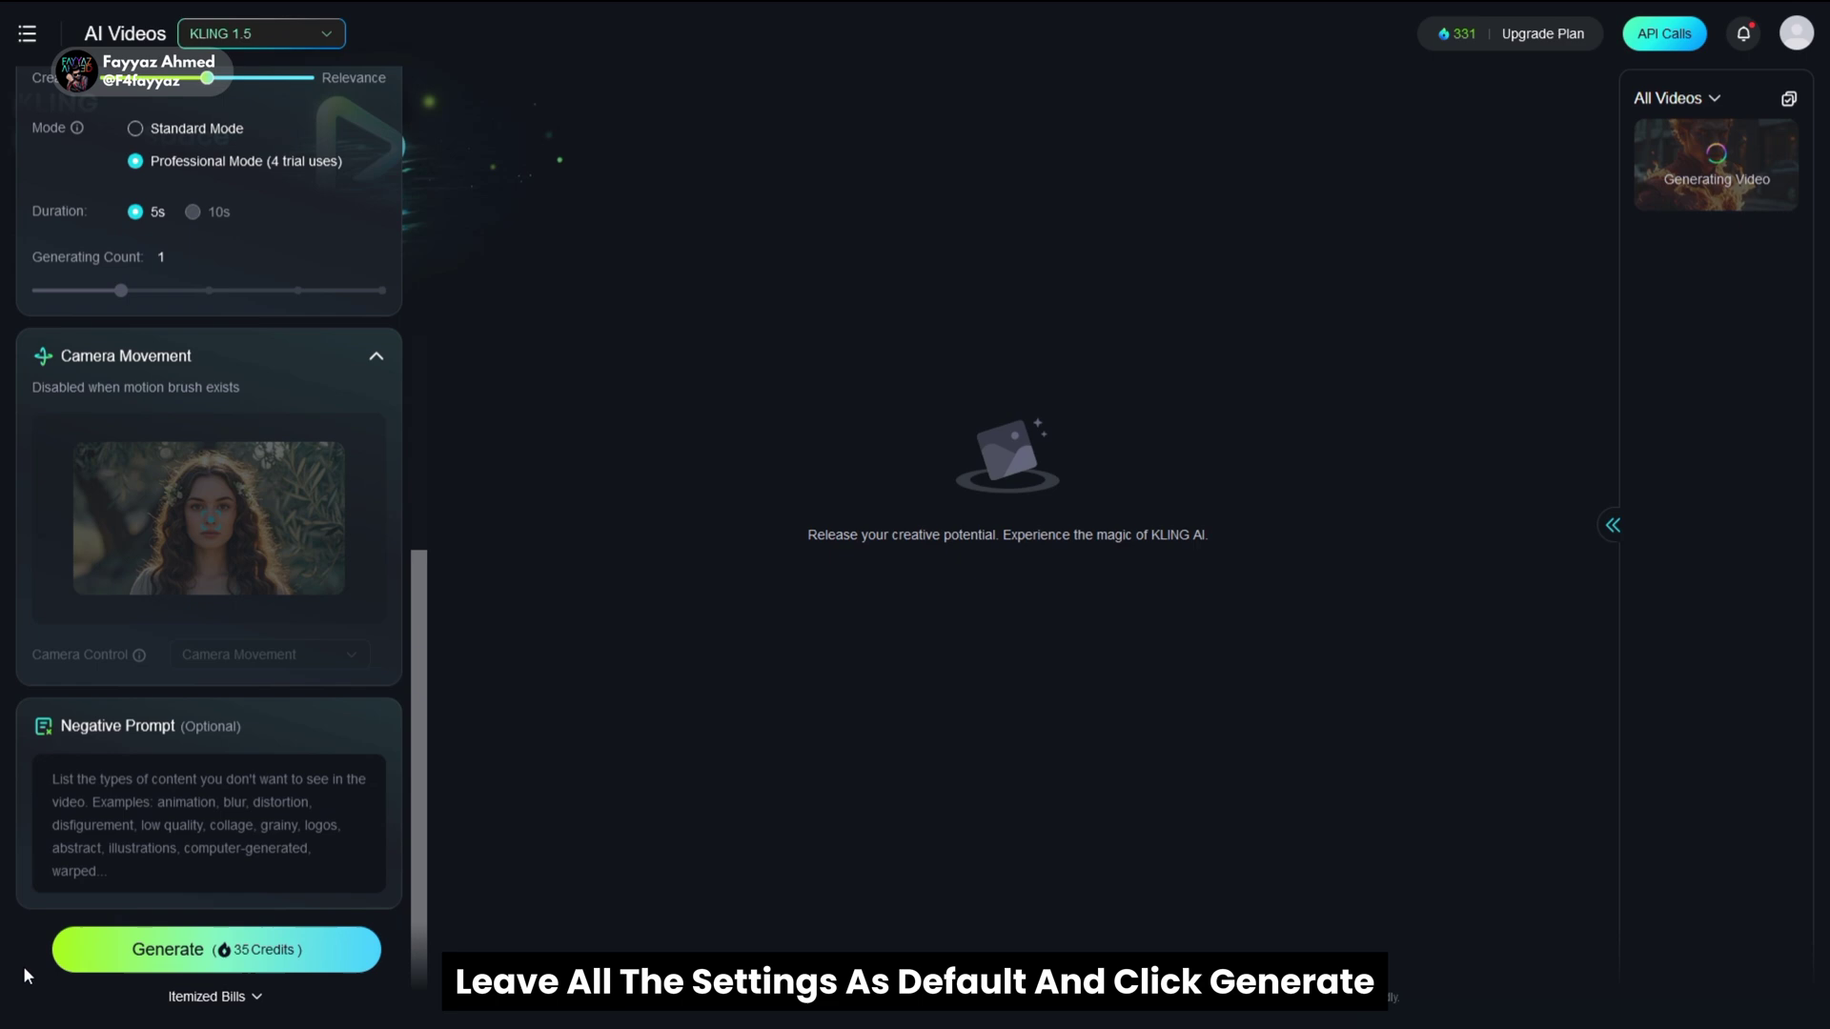
click(177, 952)
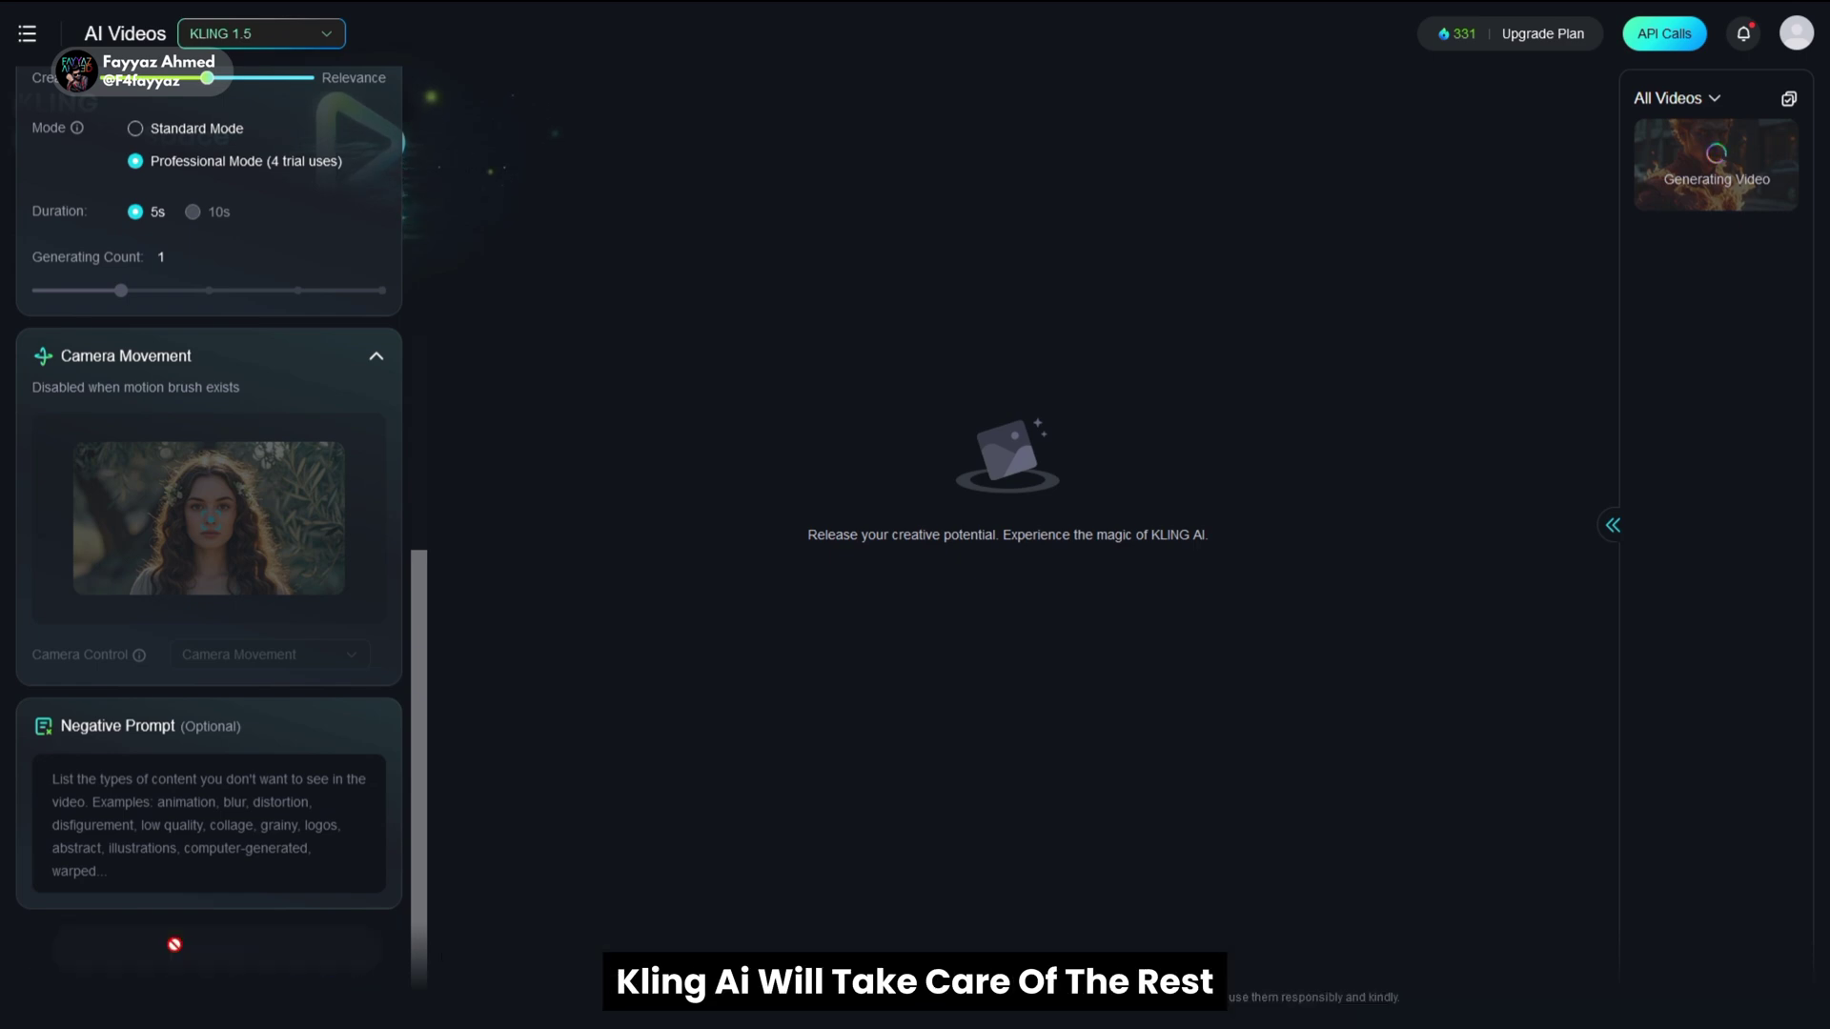